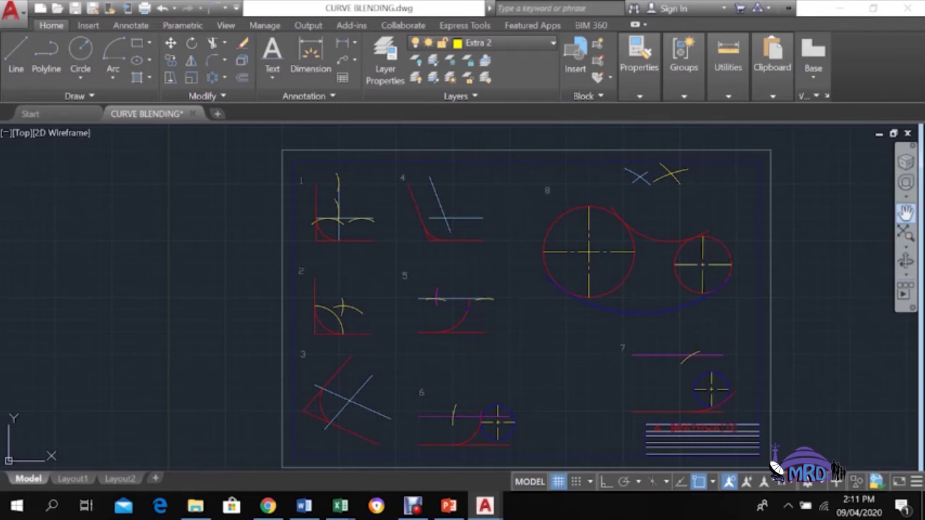
# Step: Zoom in and pan until drawing 1 is centred and fills the view
pyautogui.scroll(4, 440, 258)
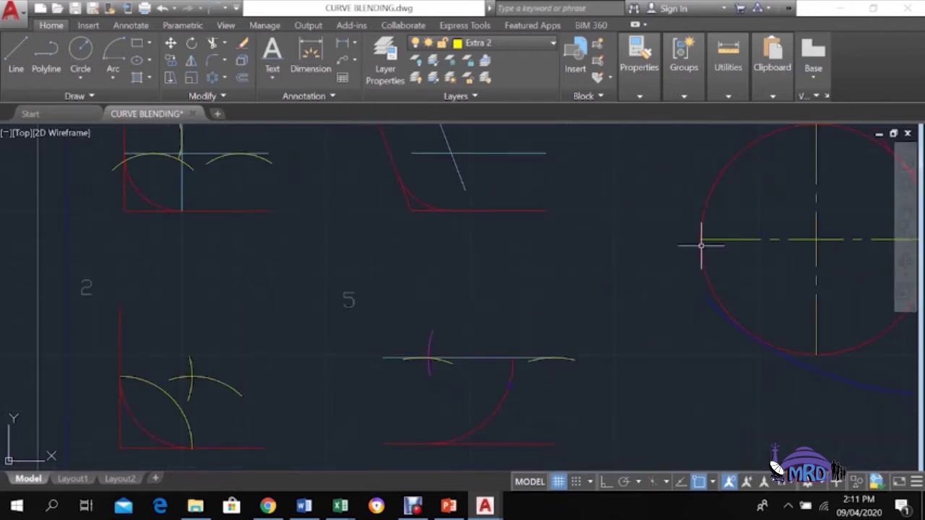
pyautogui.click(905, 212)
pyautogui.moveTo(545, 256); pyautogui.dragTo(801, 425)
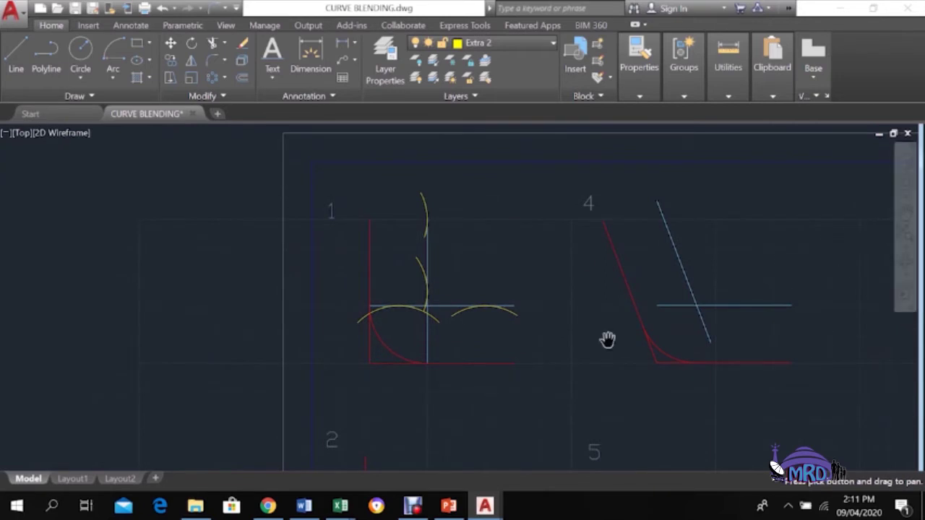
pyautogui.scroll(2, 567, 319)
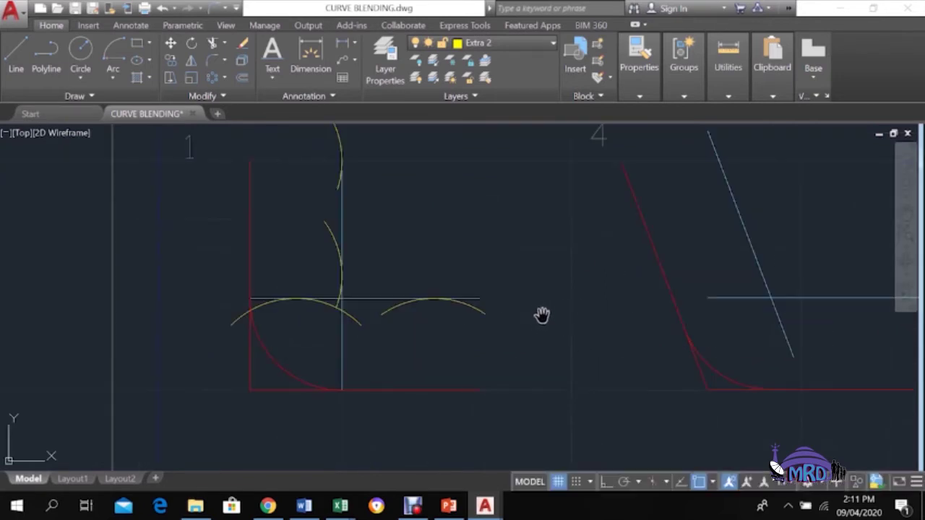
pyautogui.moveTo(562, 310)
pyautogui.mouseDown()
pyautogui.moveTo(663, 299)
pyautogui.moveTo(684, 310)
pyautogui.mouseUp()
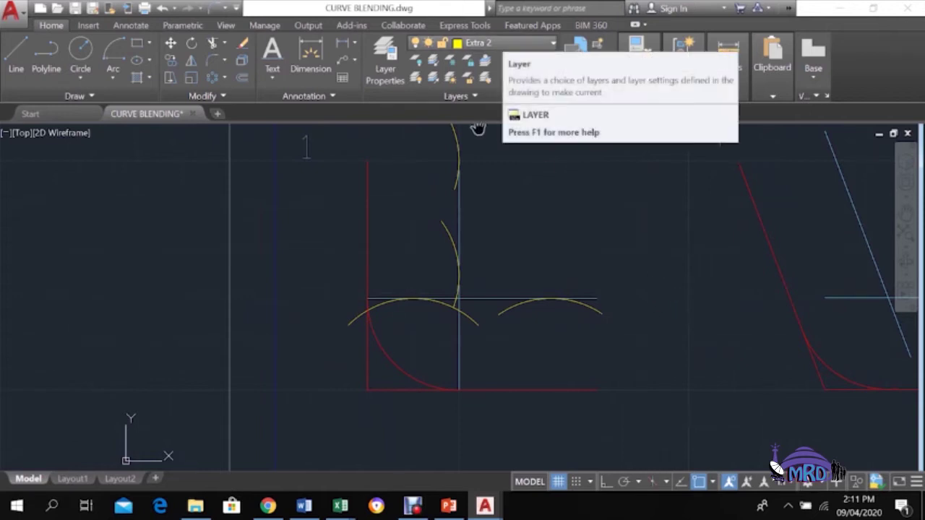
# Step: Turn off the Extra 2, Construction and CURVE OUTLINE layers, leaving example 1's red lines
pyautogui.click(492, 43)
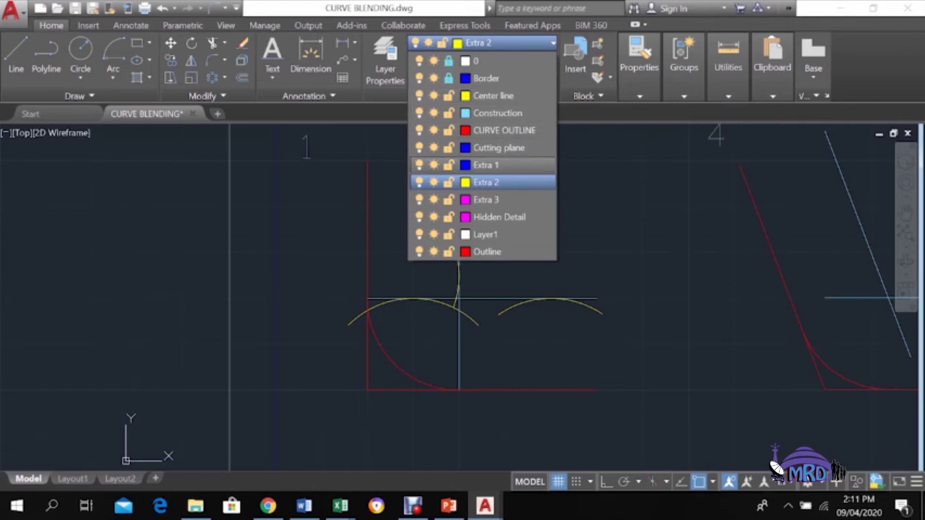
pyautogui.click(420, 182)
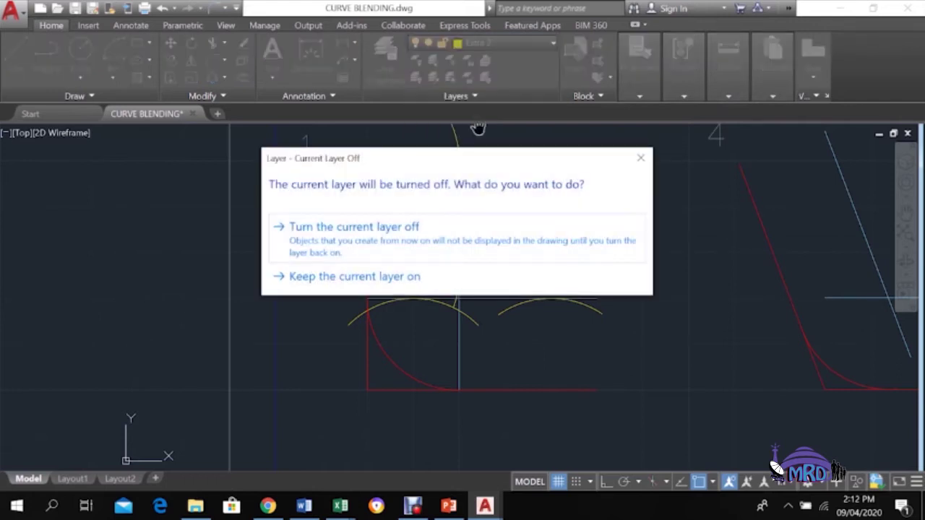
pyautogui.click(372, 231)
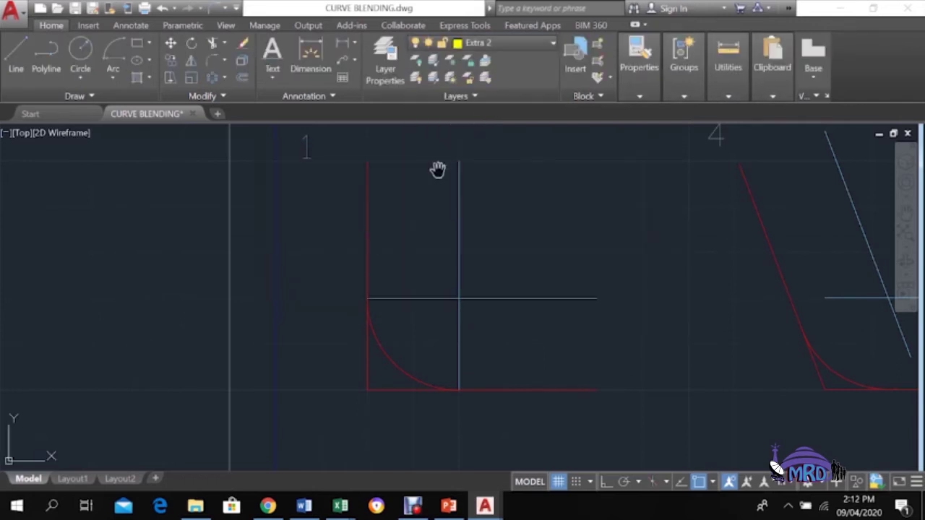
pyautogui.click(491, 42)
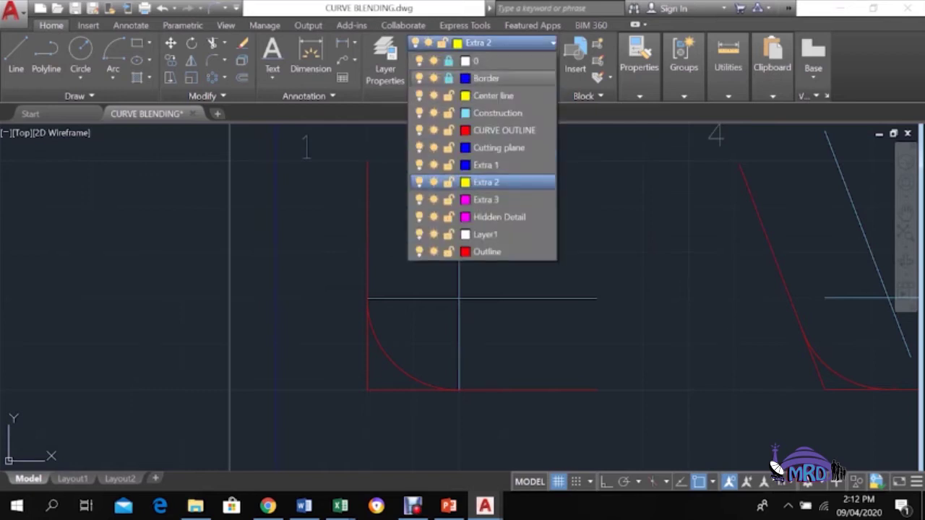
pyautogui.click(420, 112)
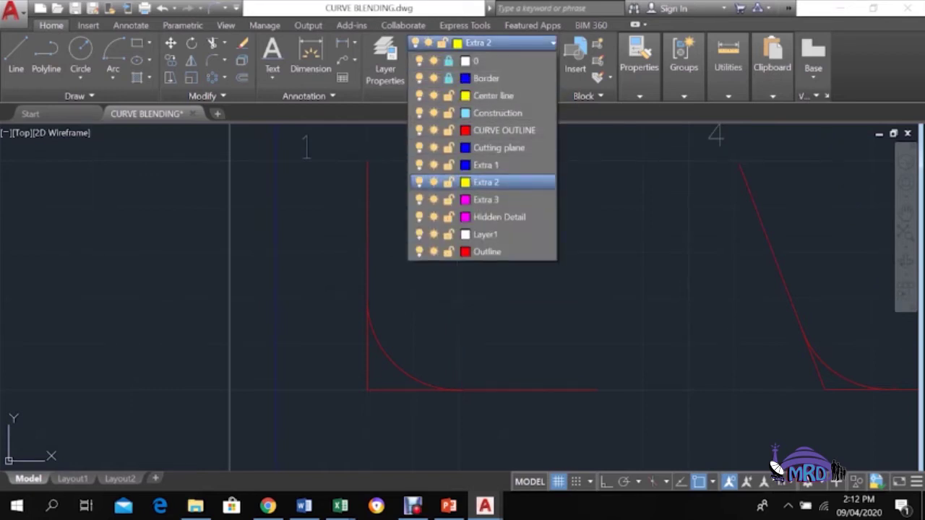
pyautogui.click(419, 130)
pyautogui.click(557, 279)
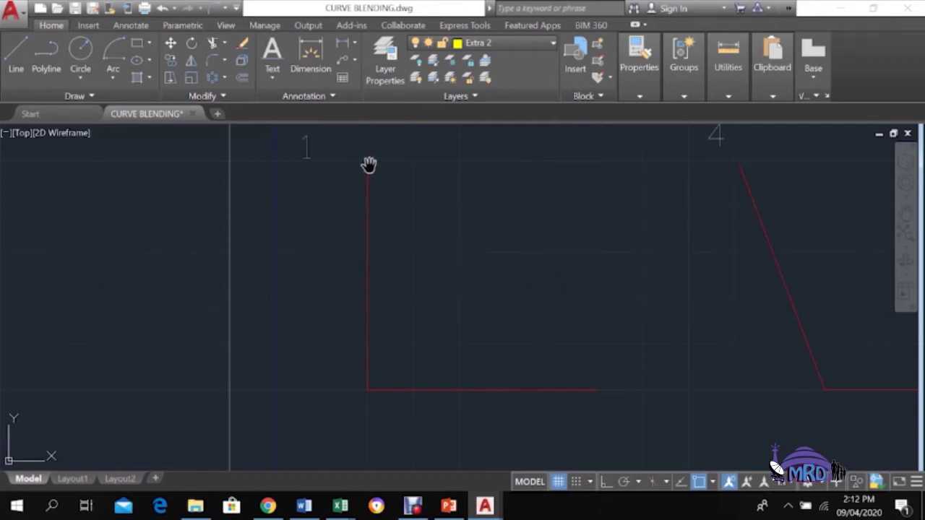
pyautogui.press('Escape')
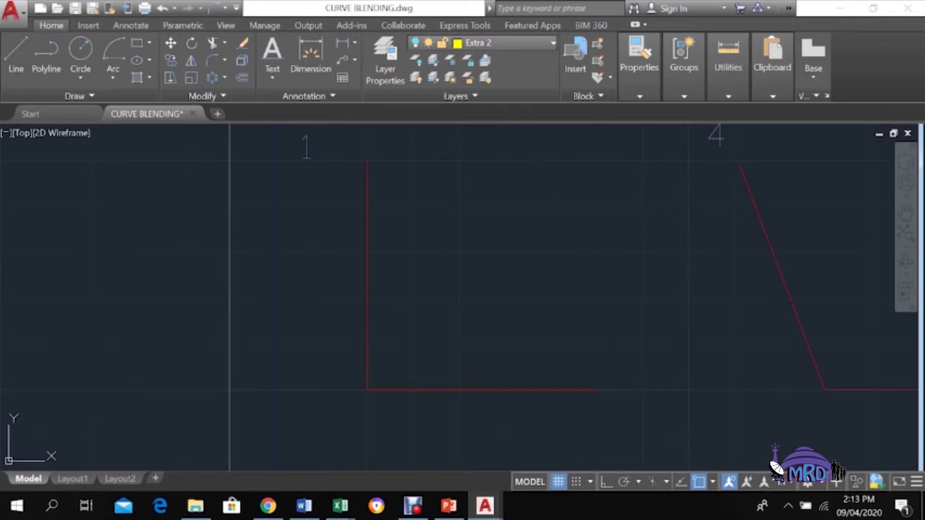
# Step: Turn the Extra 2, Construction and CURVE OUTLINE layers back on one by one
pyautogui.click(498, 42)
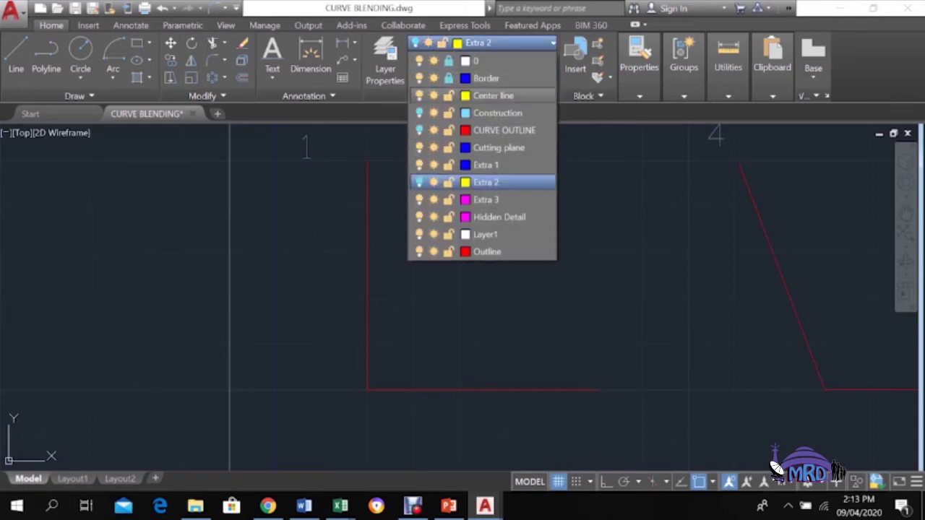
pyautogui.click(419, 182)
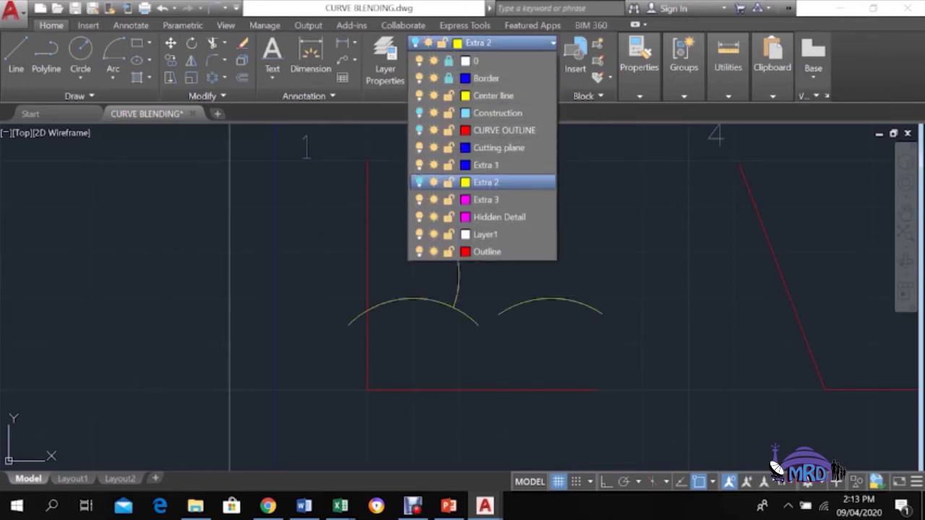
pyautogui.click(513, 335)
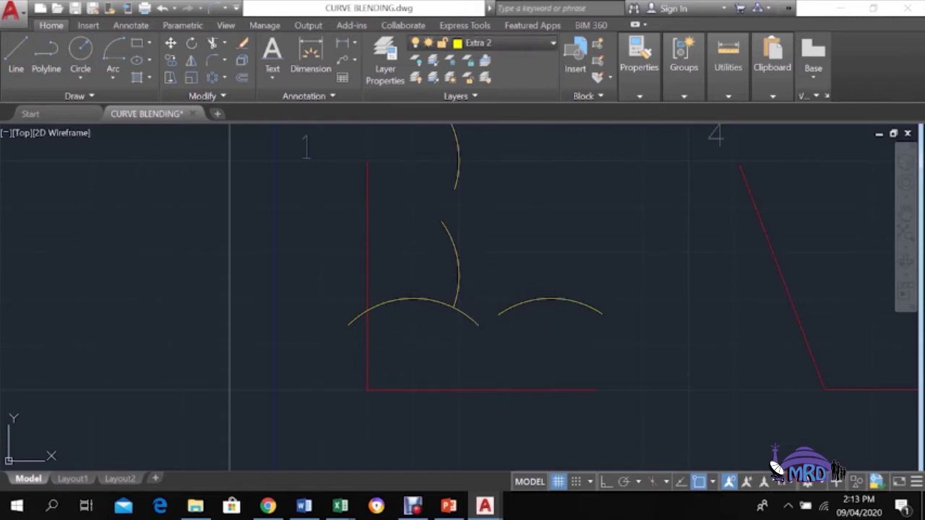
pyautogui.click(481, 42)
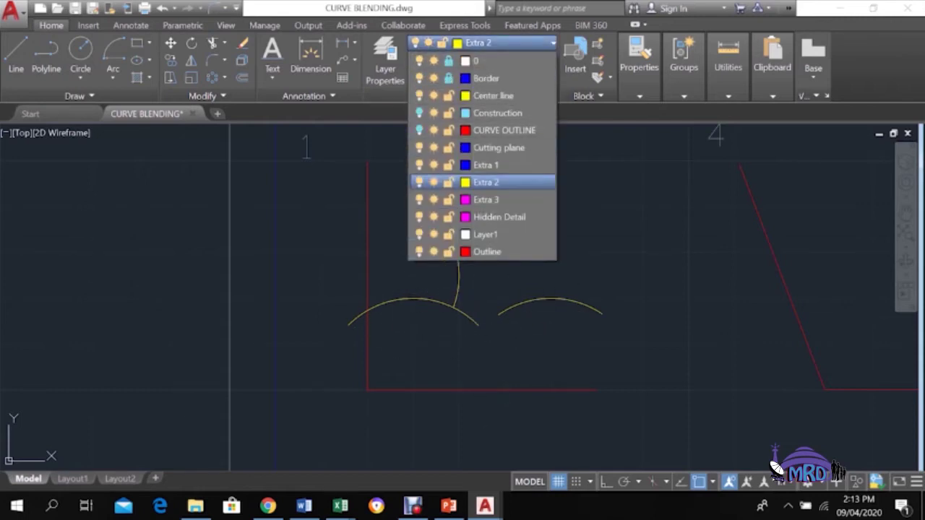
pyautogui.click(486, 182)
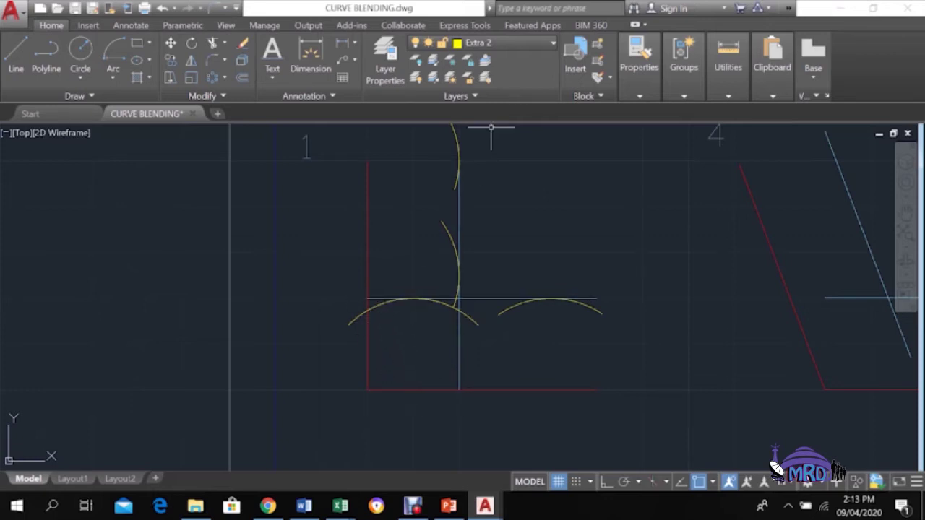
pyautogui.click(498, 43)
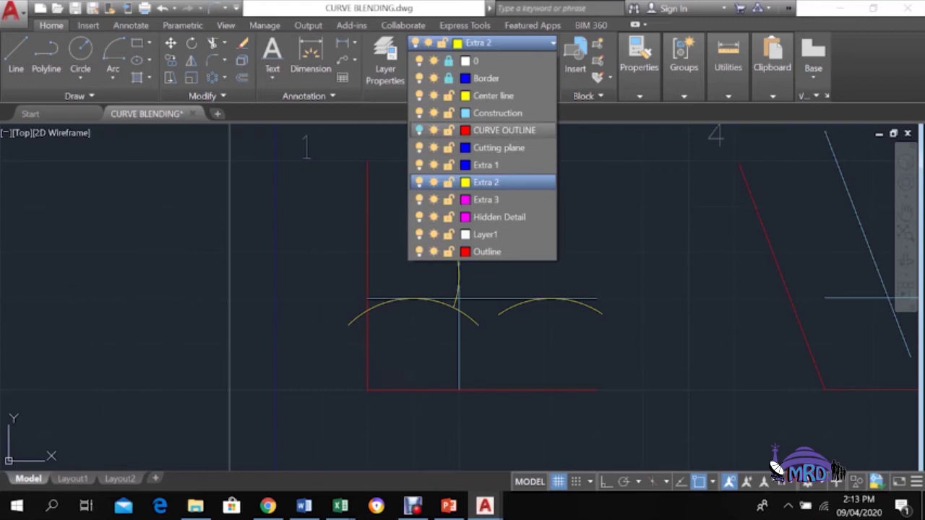
pyautogui.click(419, 130)
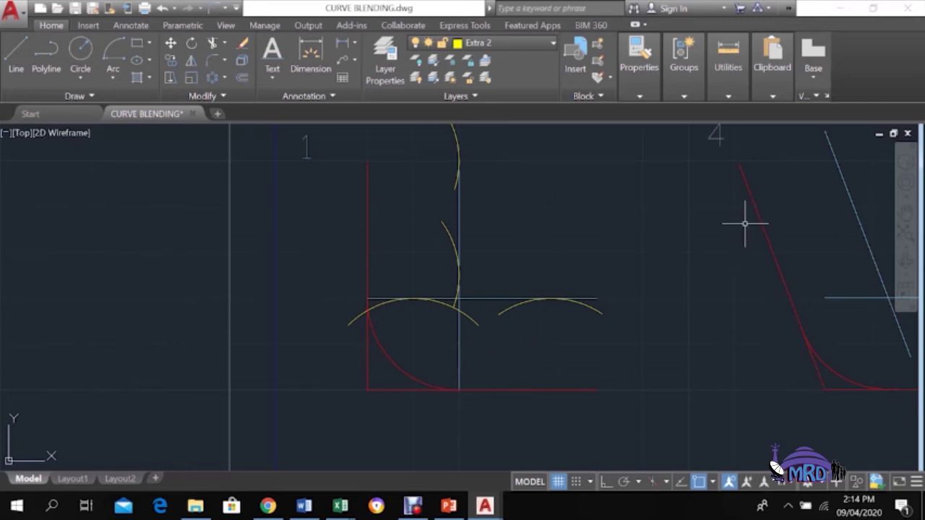
# Step: Pan the view up from example 1 to example 2
pyautogui.click(905, 212)
pyautogui.moveTo(818, 268)
pyautogui.mouseDown()
pyautogui.moveTo(699, 321)
pyautogui.moveTo(611, 307)
pyautogui.mouseUp()
pyautogui.moveTo(582, 351); pyautogui.dragTo(579, 252)
pyautogui.press('Escape')
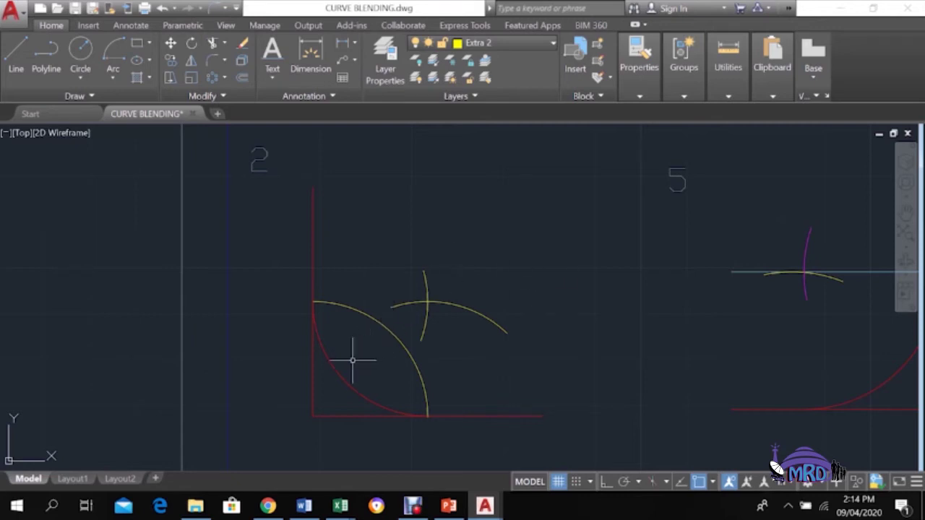
# Step: Hide the Extra 2 and CURVE OUTLINE layers, then restore Extra 2
pyautogui.click(481, 43)
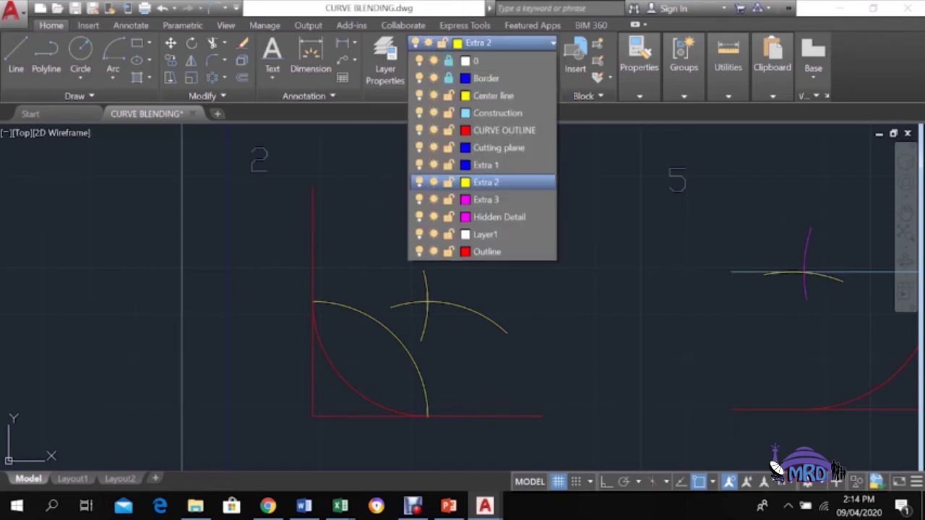
pyautogui.click(419, 182)
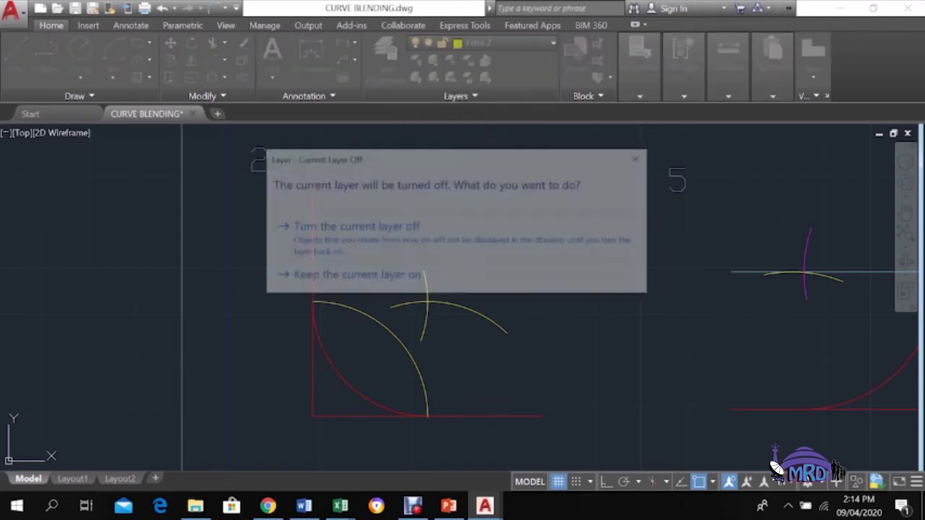
pyautogui.click(346, 227)
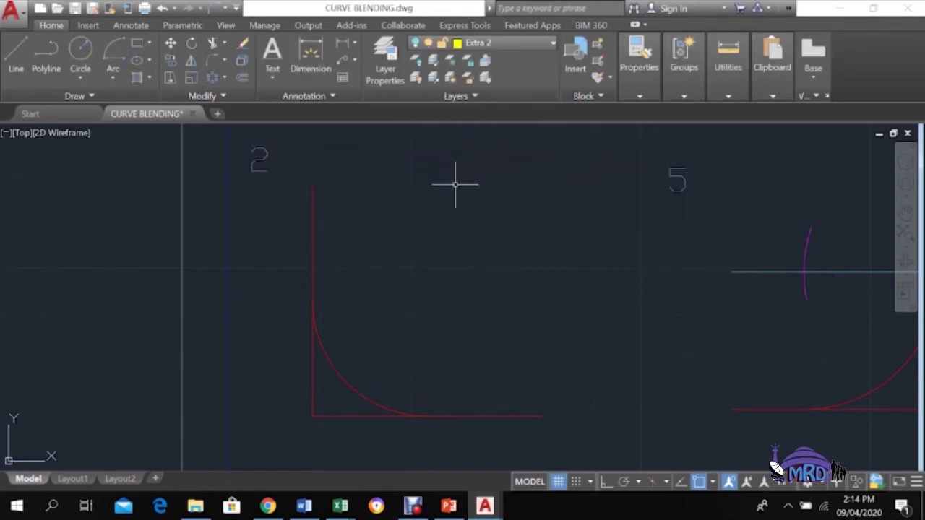
pyautogui.click(491, 43)
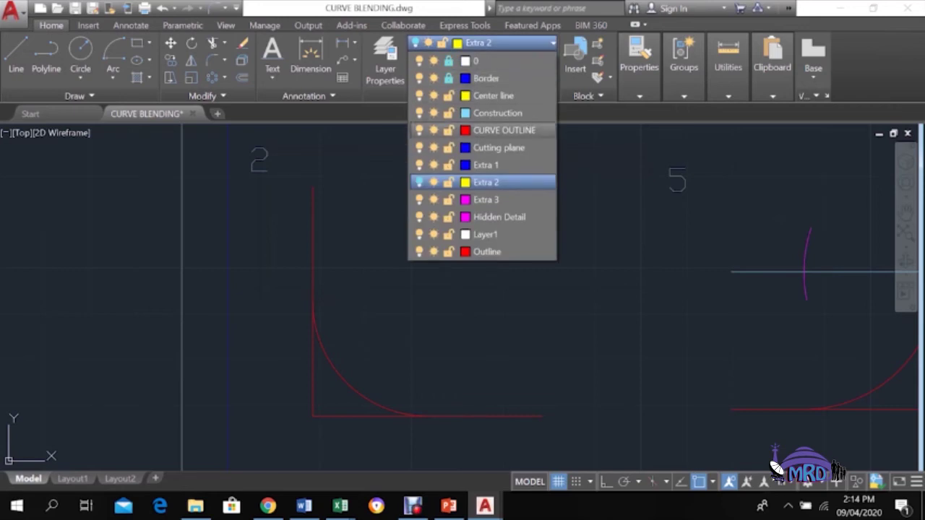
pyautogui.click(419, 130)
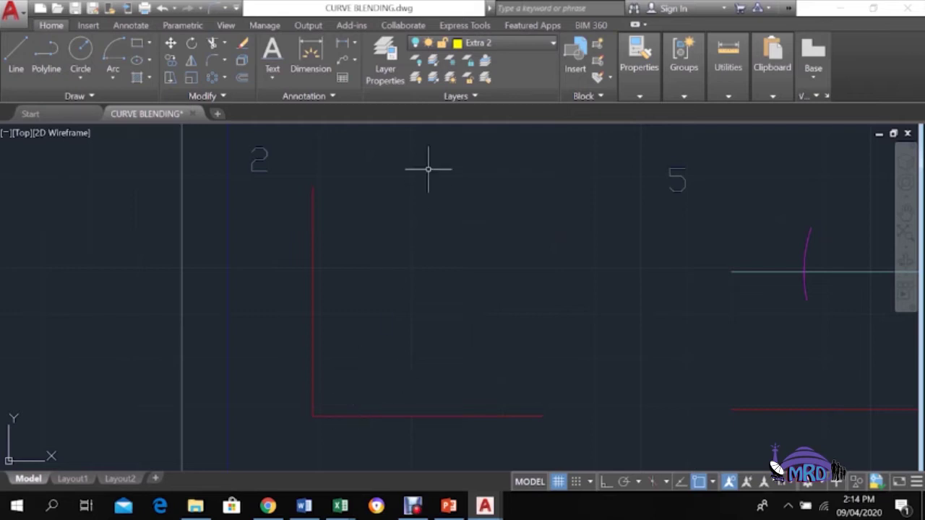
pyautogui.click(477, 42)
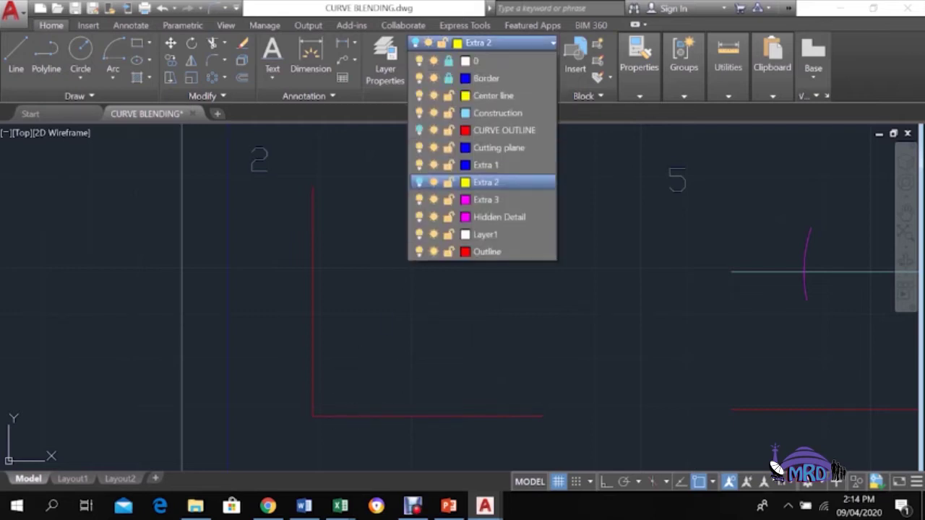
pyautogui.click(419, 147)
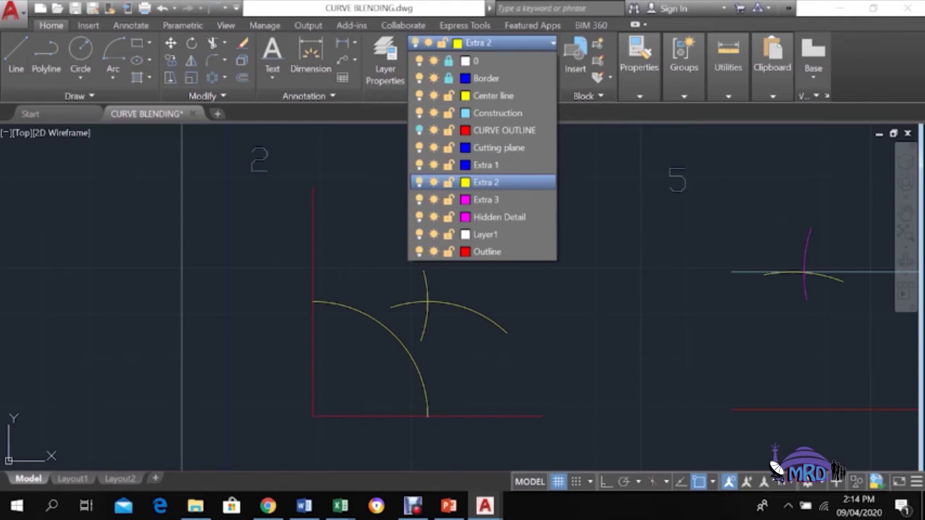
pyautogui.click(486, 182)
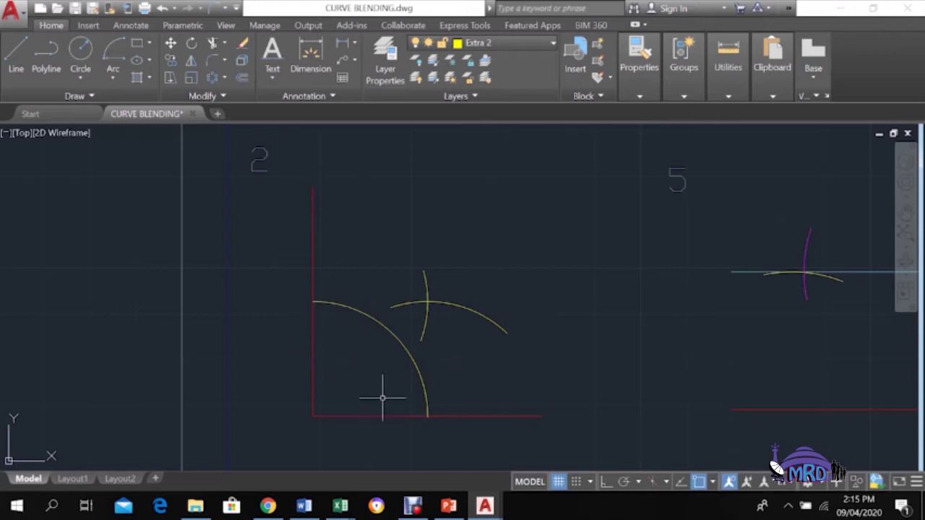
# Step: Select example 2's bottom red line and turn CURVE OUTLINE back on
pyautogui.click(434, 416)
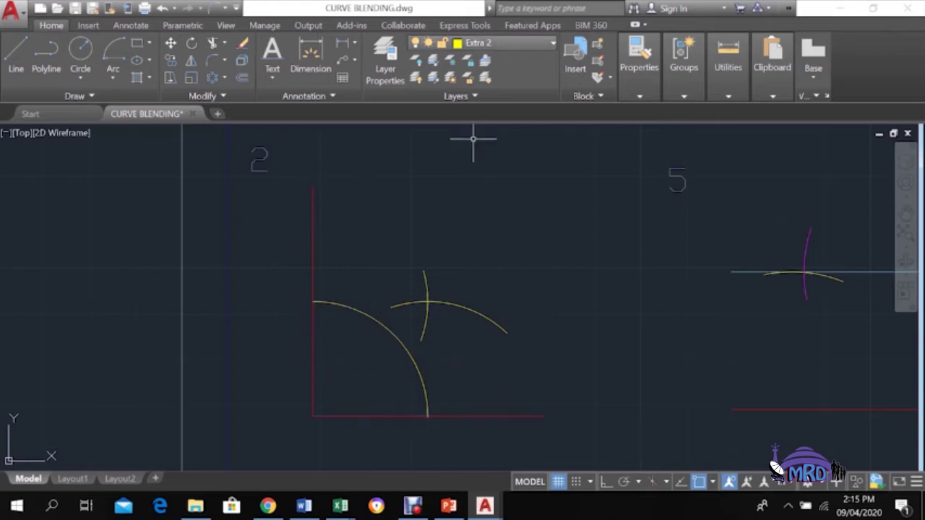
pyautogui.click(481, 43)
pyautogui.click(419, 130)
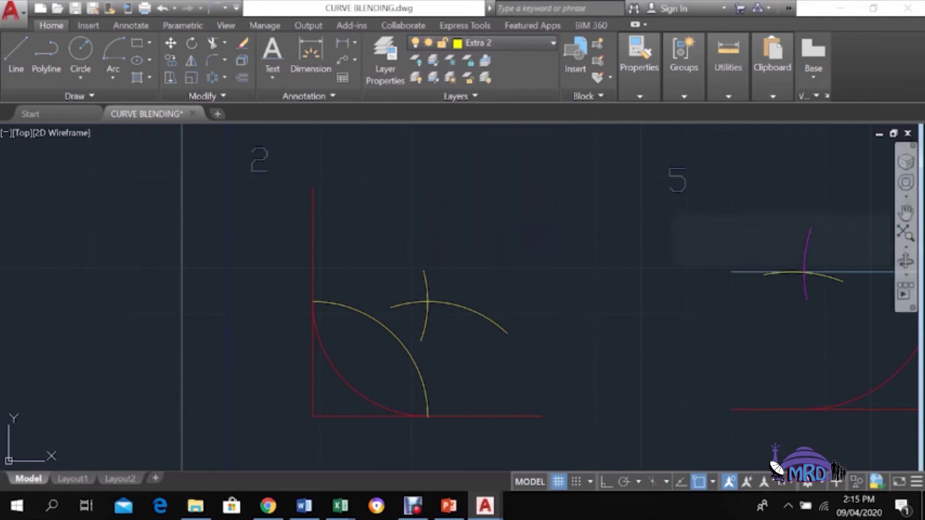
# Step: Pan toward example 6 and switch off the Construction layer
pyautogui.click(906, 212)
pyautogui.moveTo(665, 314)
pyautogui.mouseDown()
pyautogui.moveTo(588, 217)
pyautogui.moveTo(561, 141)
pyautogui.mouseUp()
pyautogui.moveTo(576, 308); pyautogui.dragTo(565, 215)
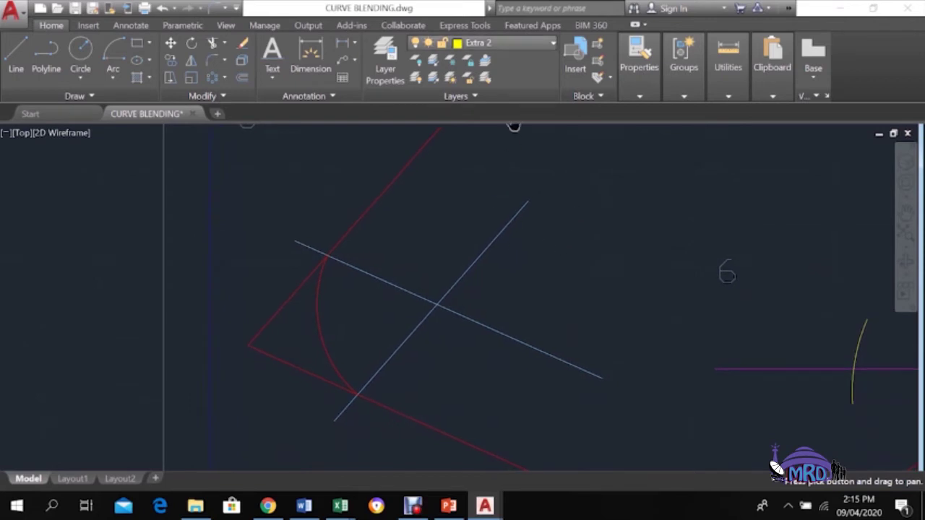
pyautogui.click(499, 42)
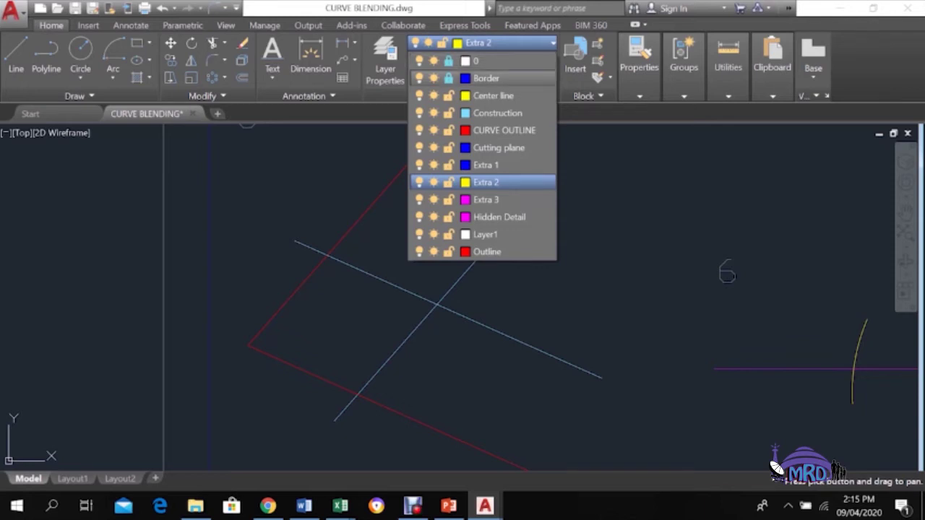
pyautogui.click(420, 113)
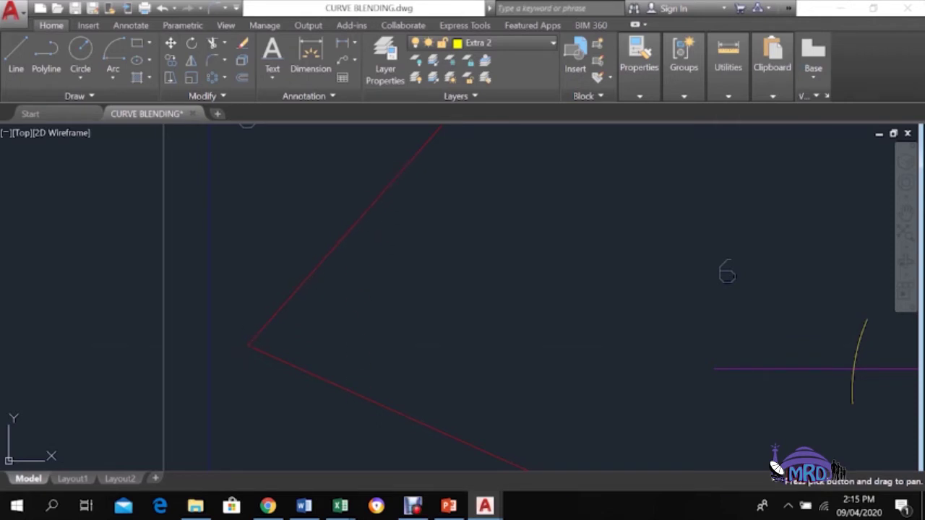
pyautogui.press('Escape')
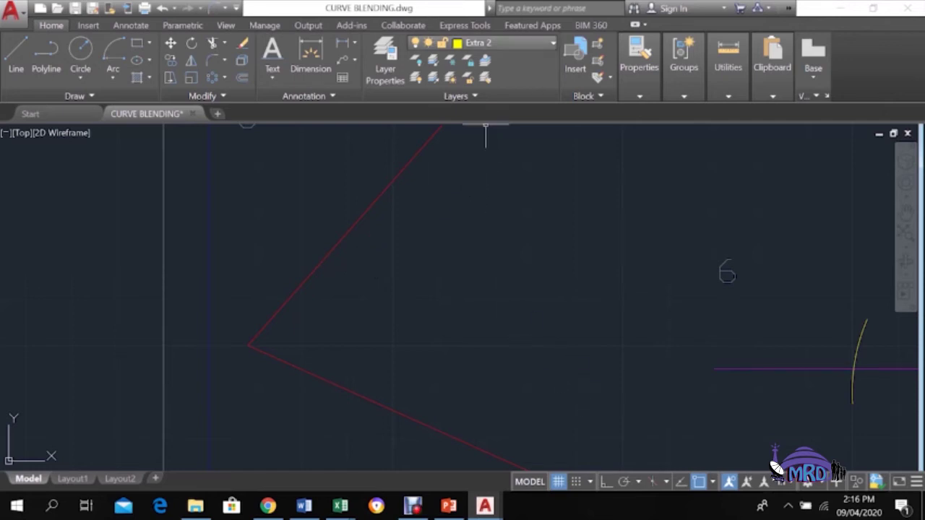
# Step: Turn the Construction and CURVE OUTLINE layers back on
pyautogui.click(480, 43)
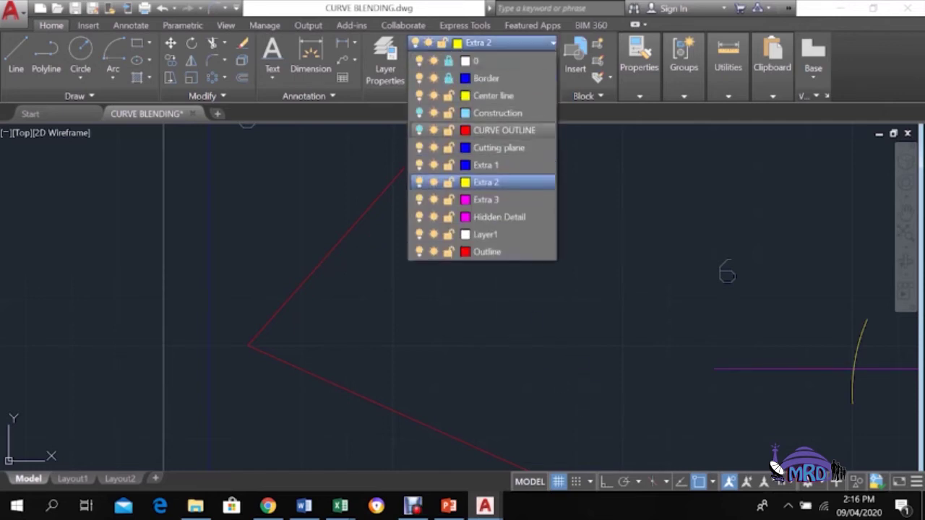
pyautogui.click(420, 113)
pyautogui.click(543, 306)
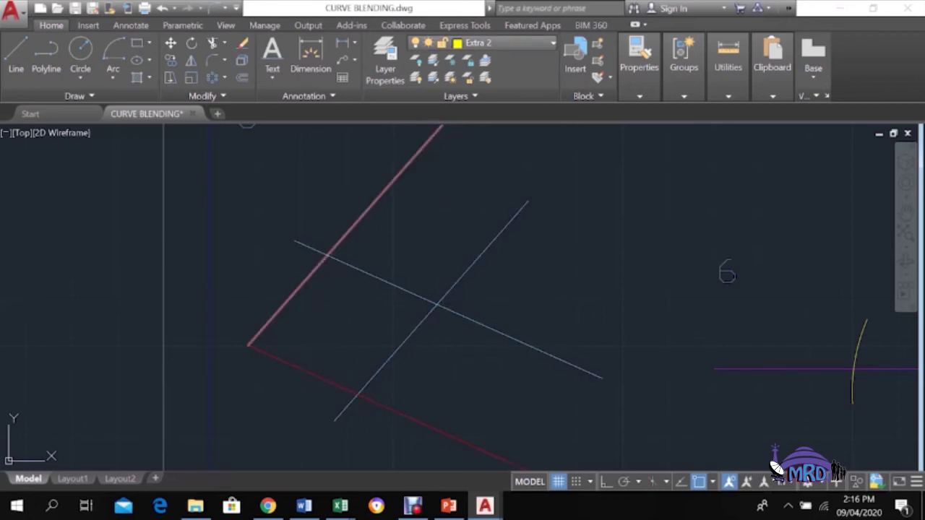
pyautogui.click(499, 42)
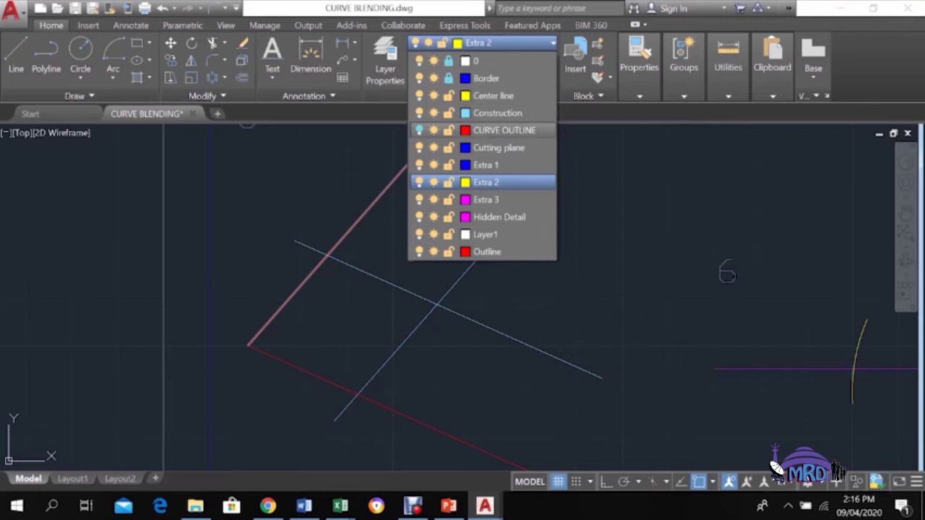
pyautogui.click(419, 130)
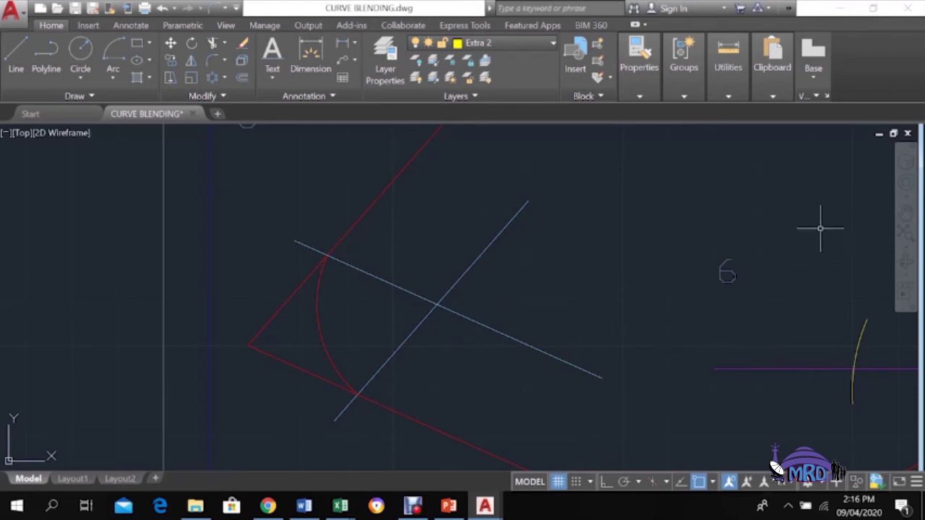
# Step: Pan the drawing down until examples 1 and 4 are fully visible
pyautogui.click(905, 211)
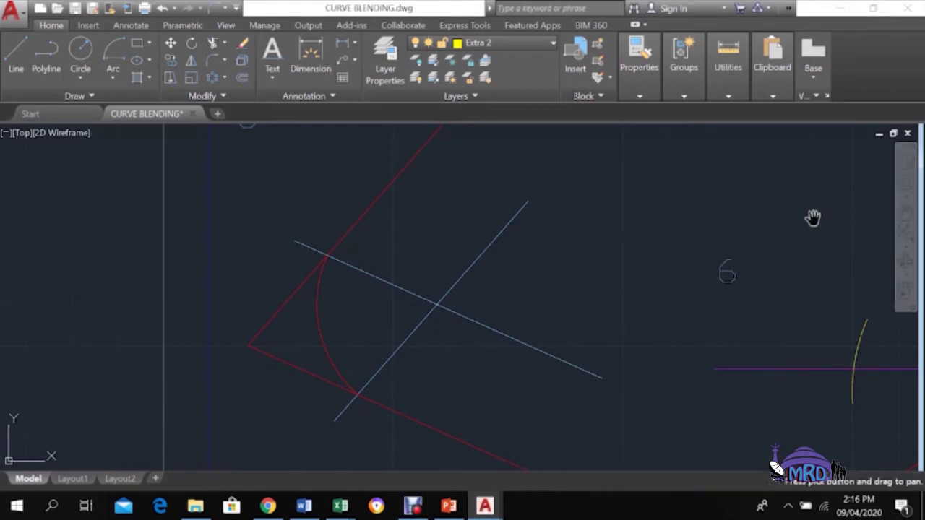
pyautogui.moveTo(673, 186); pyautogui.dragTo(537, 388)
pyautogui.moveTo(558, 189); pyautogui.dragTo(496, 458)
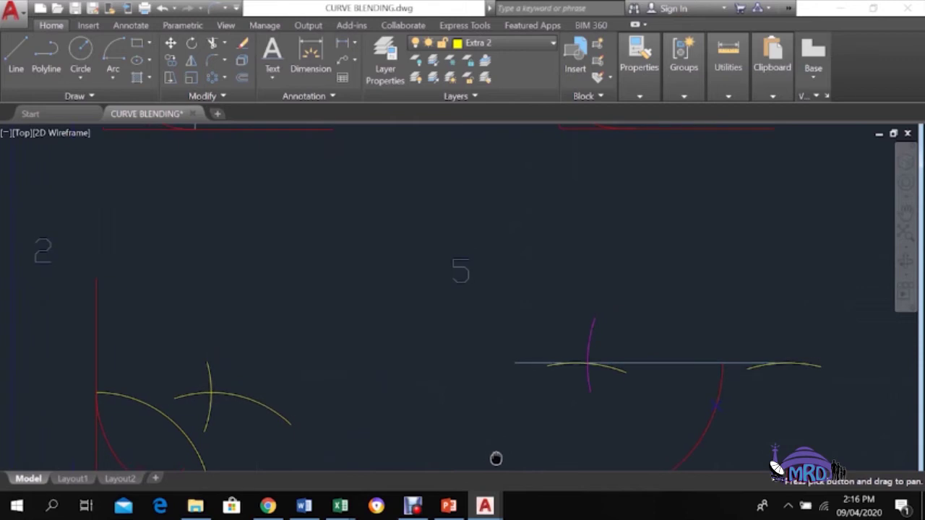
pyautogui.moveTo(578, 200)
pyautogui.mouseDown()
pyautogui.moveTo(557, 471)
pyautogui.moveTo(464, 452)
pyautogui.mouseUp()
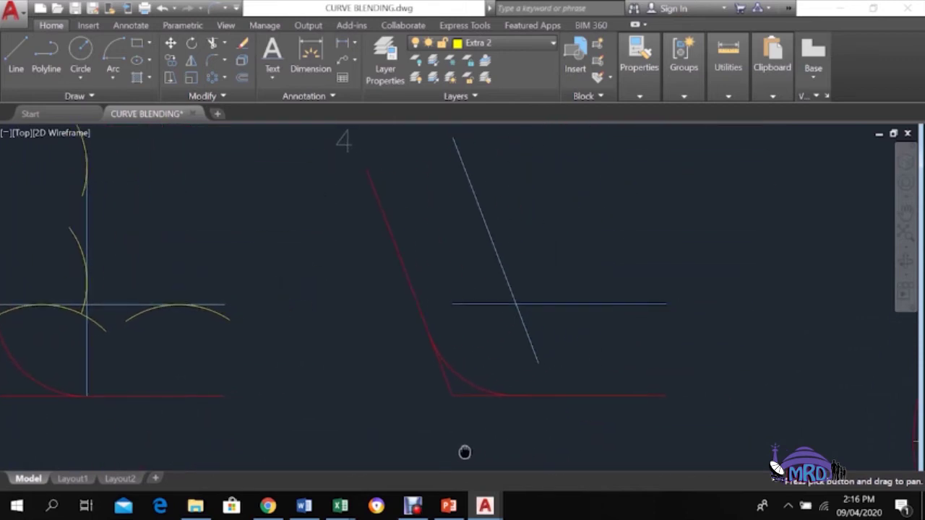
pyautogui.press('Escape')
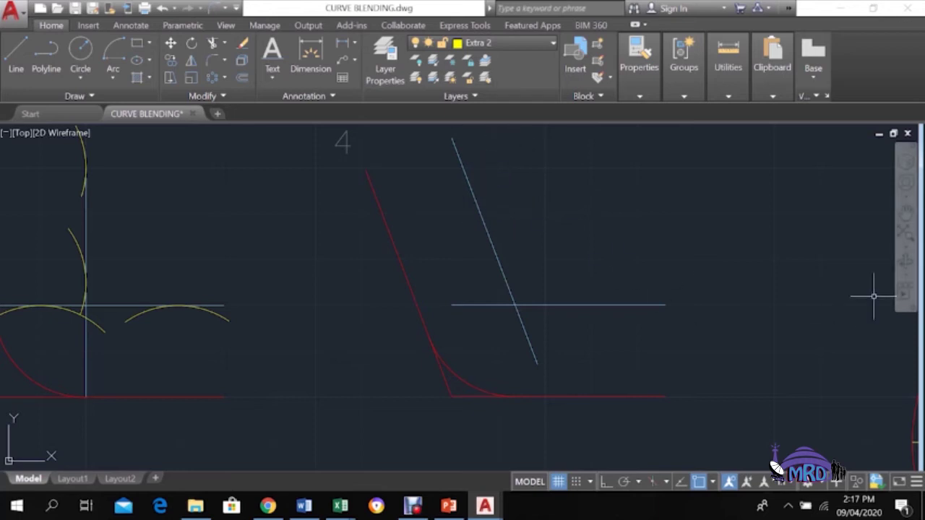
# Step: Pan the view to bring example 5 into view
pyautogui.click(906, 212)
pyautogui.moveTo(723, 344)
pyautogui.mouseDown()
pyautogui.moveTo(723, 143)
pyautogui.moveTo(688, 220)
pyautogui.moveTo(675, 176)
pyautogui.moveTo(684, 186)
pyautogui.mouseUp()
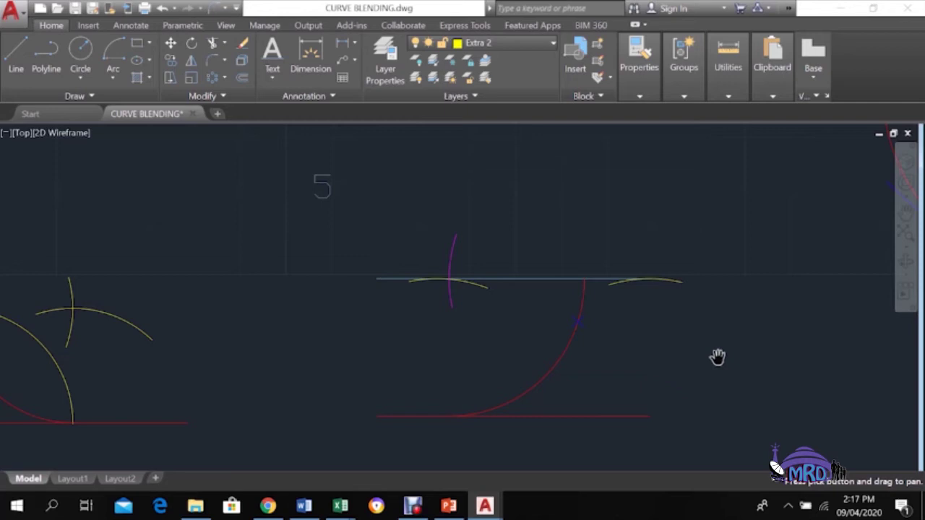
pyautogui.press('Escape')
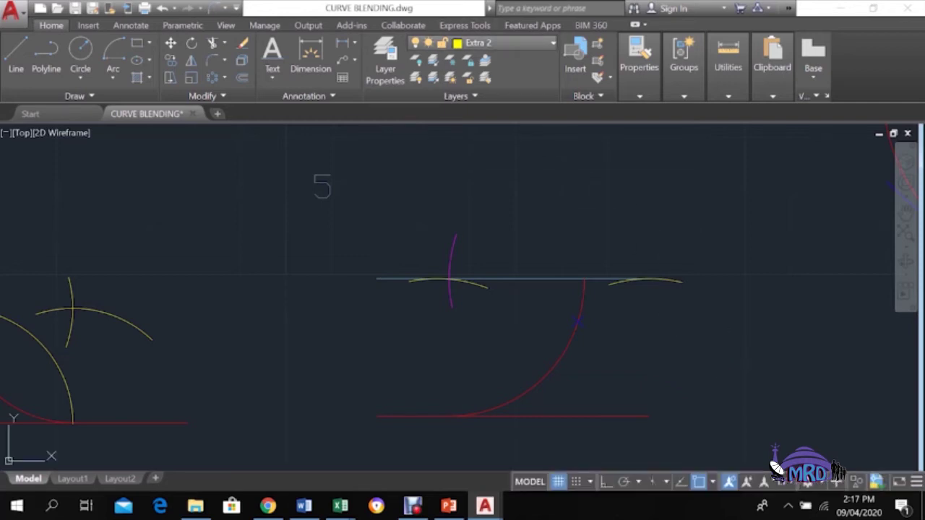
# Step: Turn off the Extra 2, CURVE OUTLINE, Extra 3 and Construction layers
pyautogui.click(498, 43)
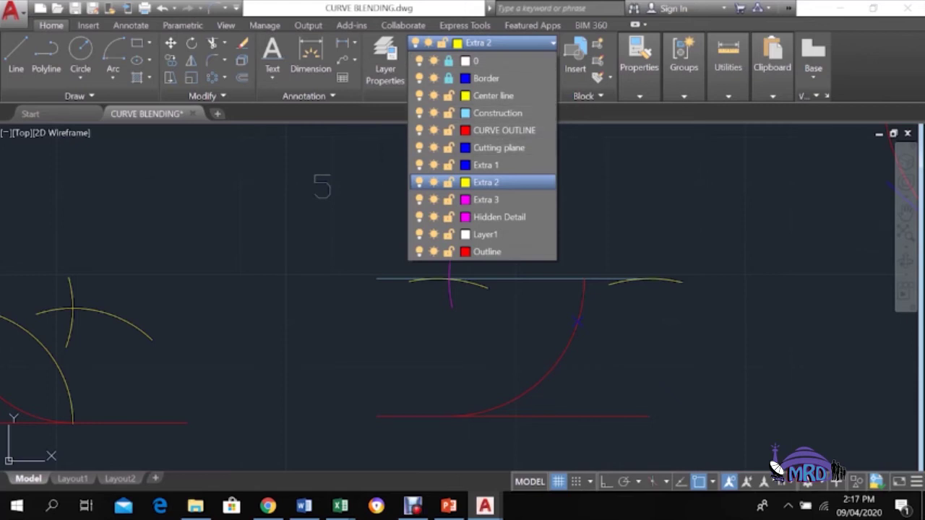
pyautogui.click(419, 183)
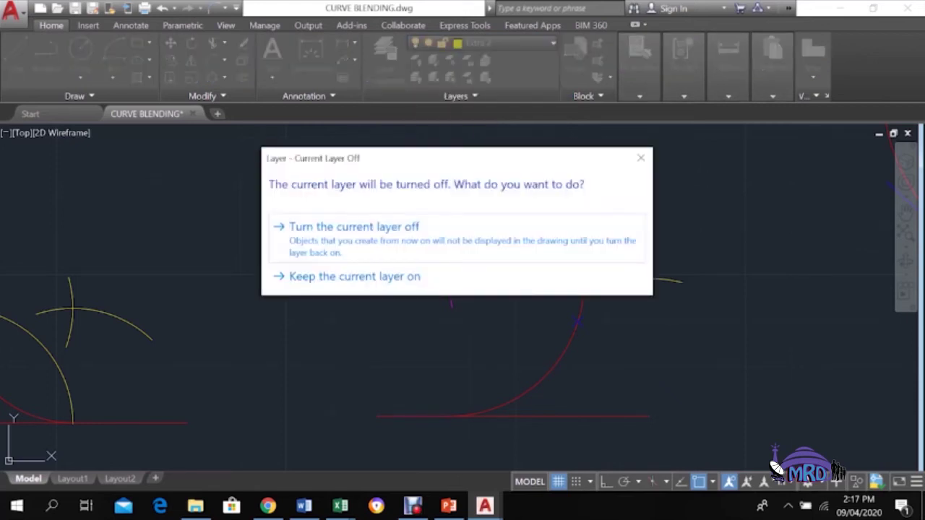
pyautogui.click(458, 230)
pyautogui.click(506, 42)
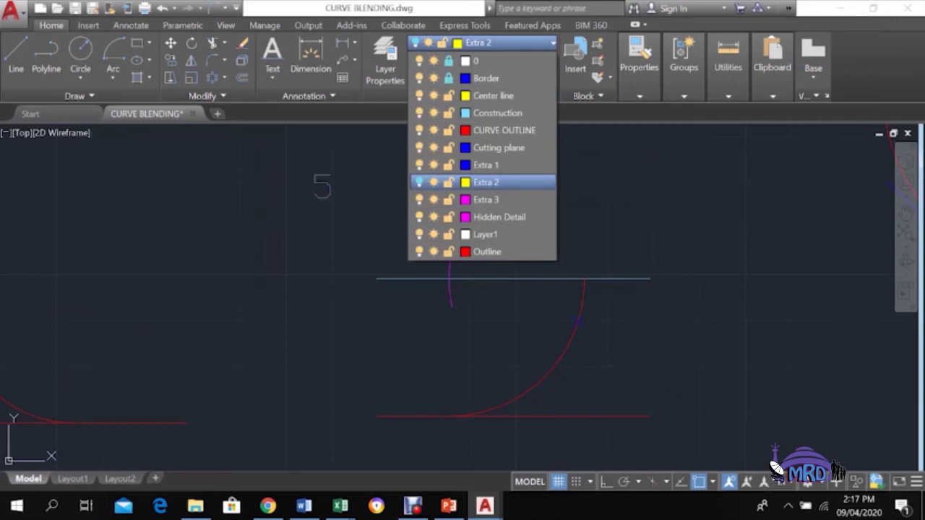
pyautogui.click(433, 130)
pyautogui.click(506, 43)
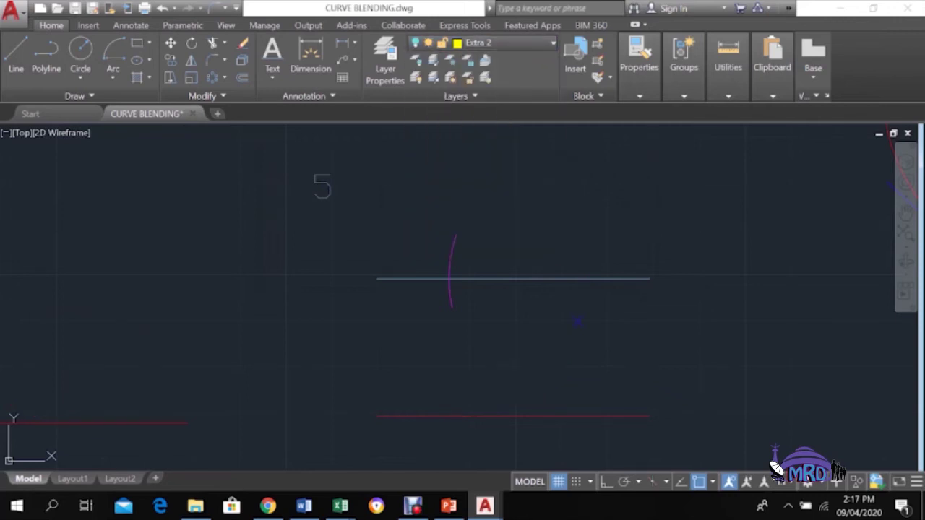
pyautogui.click(506, 43)
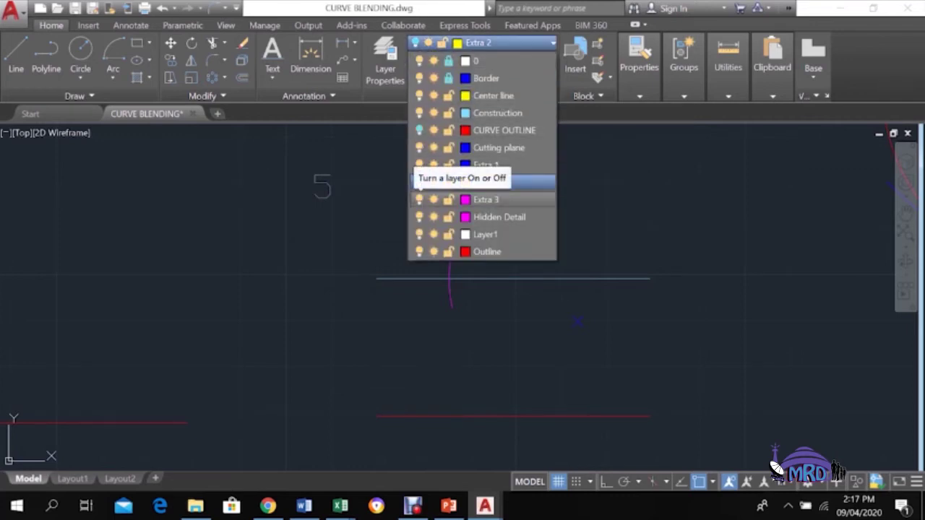
pyautogui.click(419, 199)
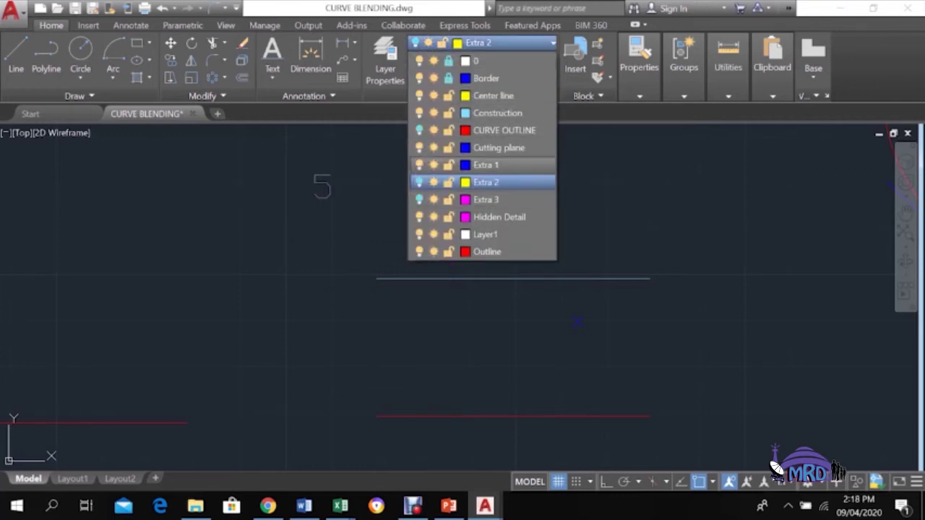
pyautogui.click(419, 113)
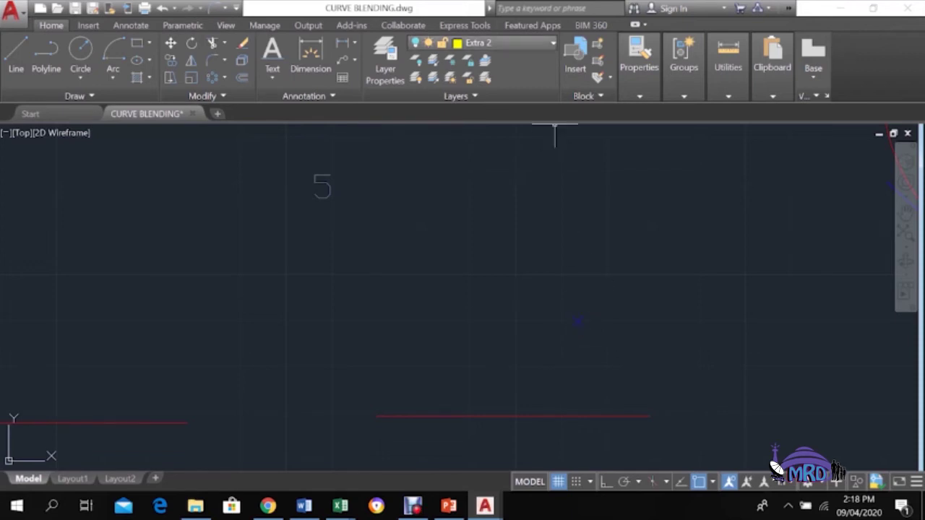
# Step: Turn the yellow arcs' layer and the Construction layer back on for example 5
pyautogui.click(498, 43)
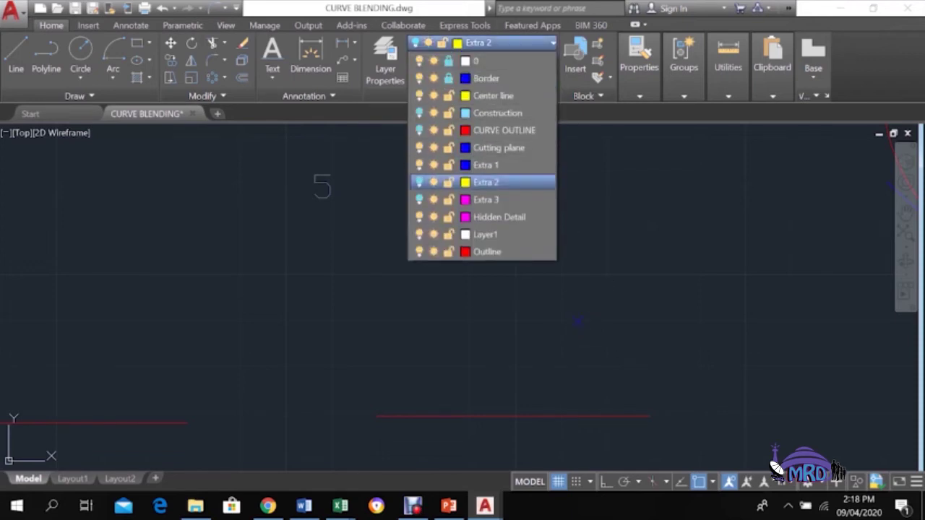
pyautogui.click(419, 200)
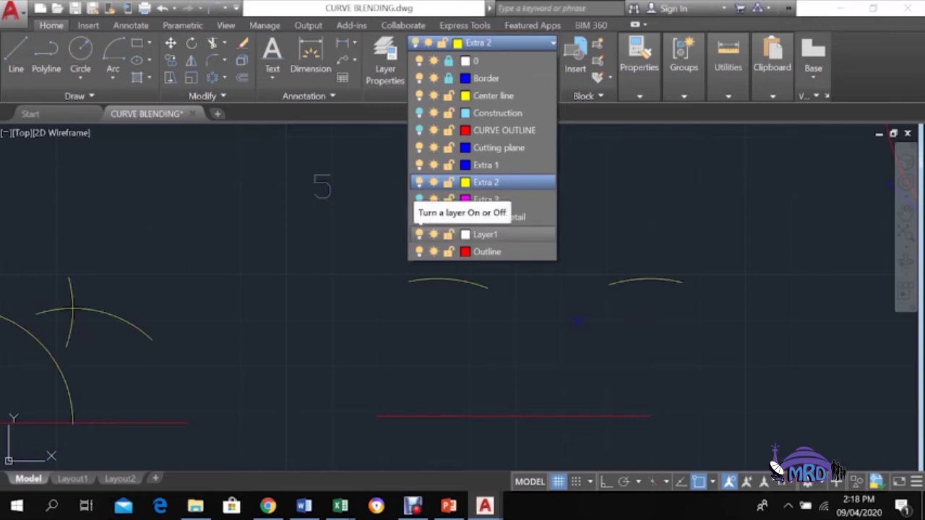
pyautogui.click(419, 78)
pyautogui.click(411, 306)
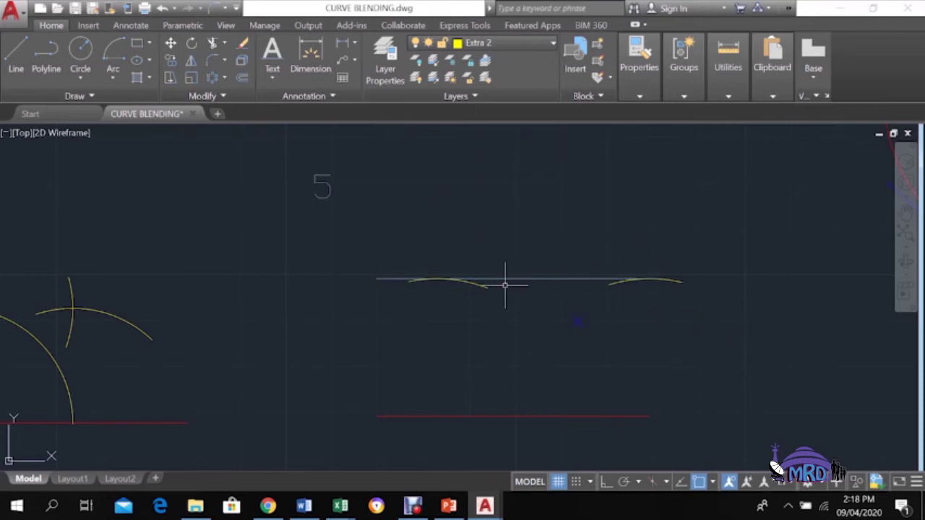
# Step: Show example 5's magenta construction arc and select it
pyautogui.moveTo(471, 279)
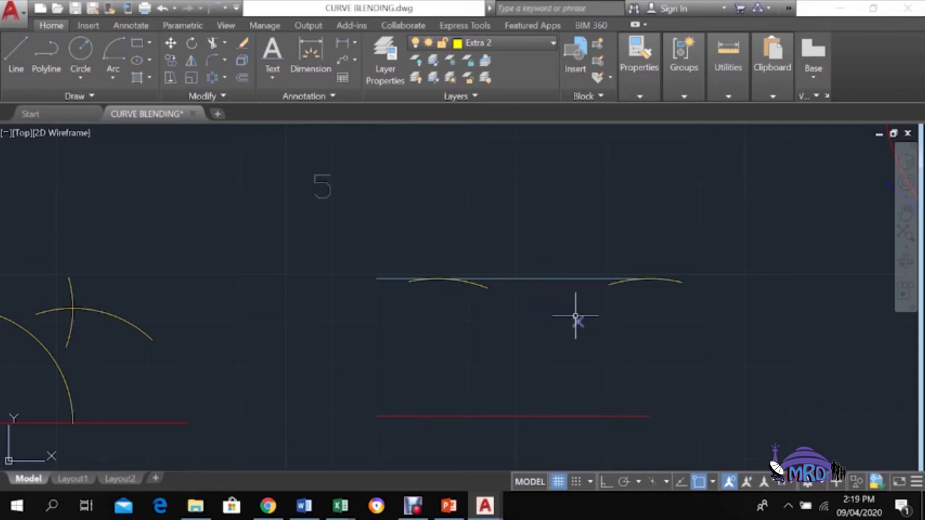
pyautogui.moveTo(577, 318)
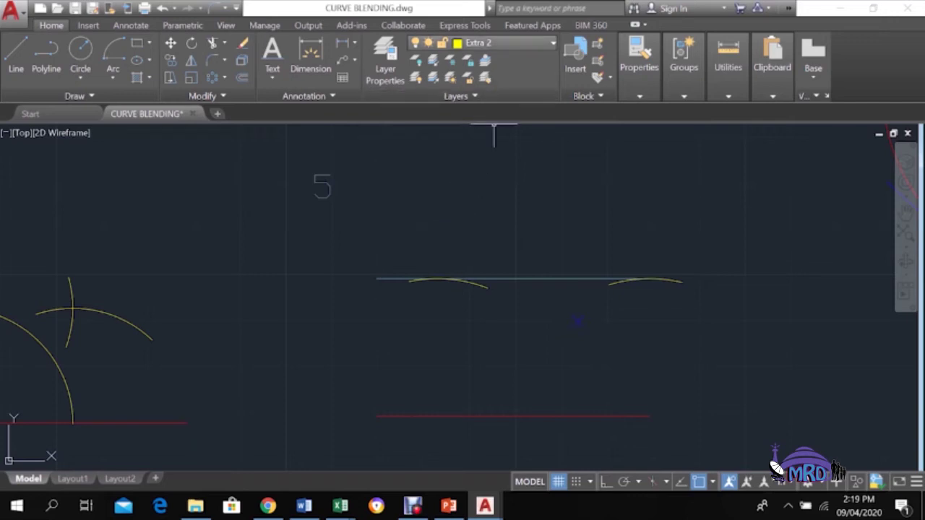
pyautogui.click(483, 42)
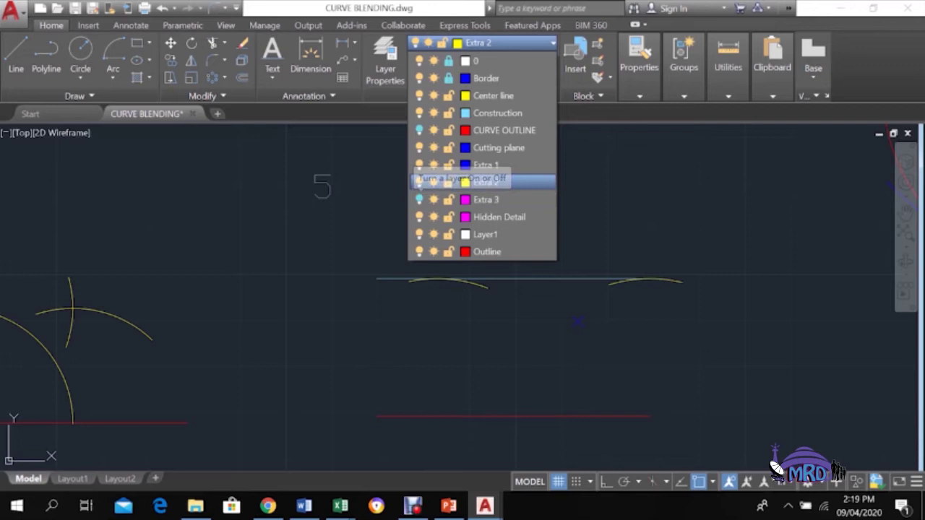
pyautogui.click(426, 180)
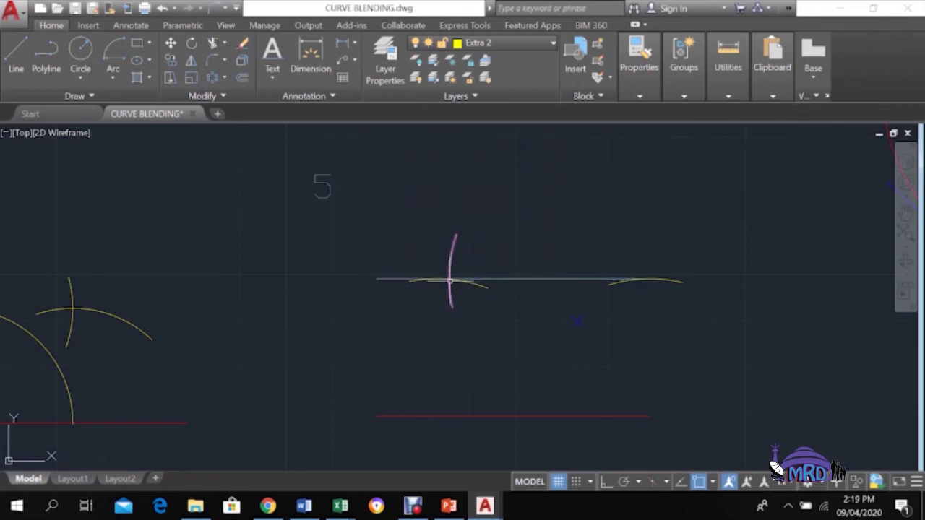
pyautogui.click(449, 280)
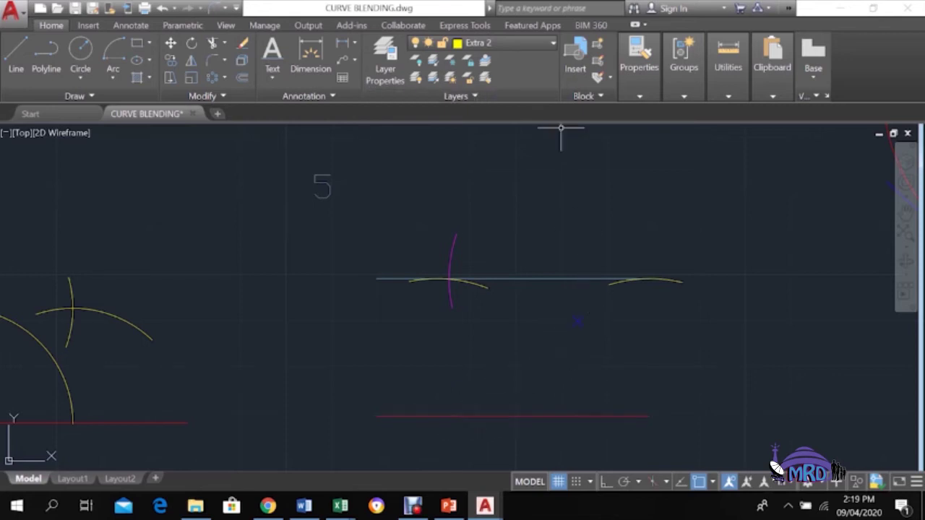
pyautogui.click(506, 43)
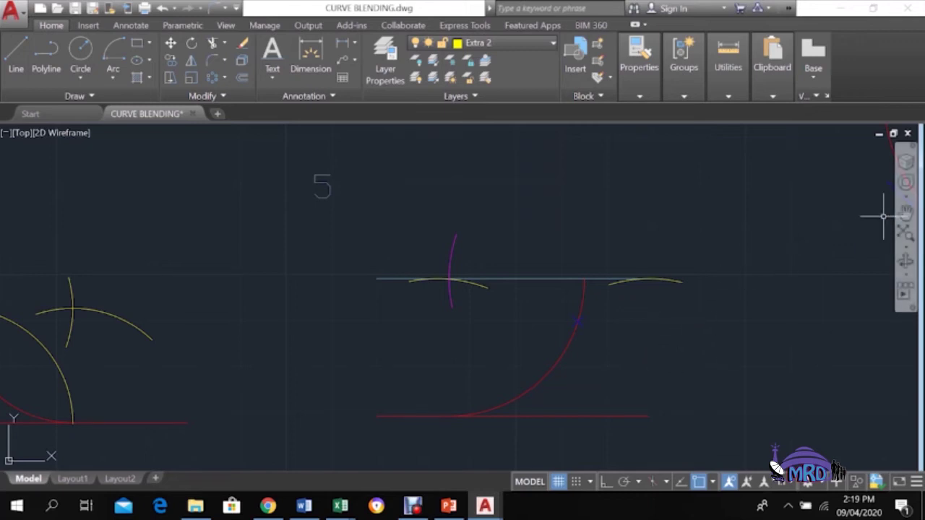
# Step: Pan the view over to example 6
pyautogui.click(906, 211)
pyautogui.moveTo(759, 278); pyautogui.dragTo(748, 108)
pyautogui.moveTo(735, 293); pyautogui.dragTo(720, 169)
pyautogui.moveTo(732, 281); pyautogui.dragTo(697, 174)
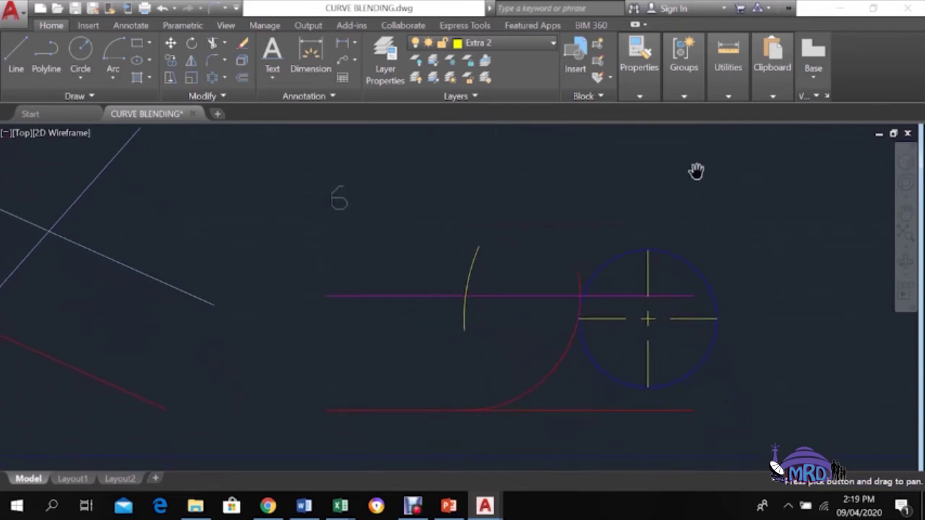
pyautogui.press('Escape')
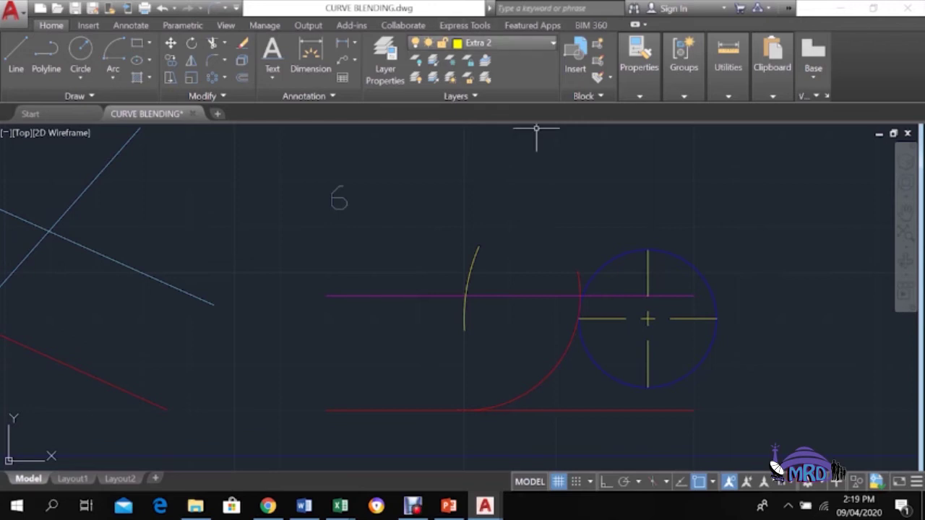
# Step: Turn off the Extra 2 (current), CURVE OUTLINE and Extra 3 layers
pyautogui.click(481, 43)
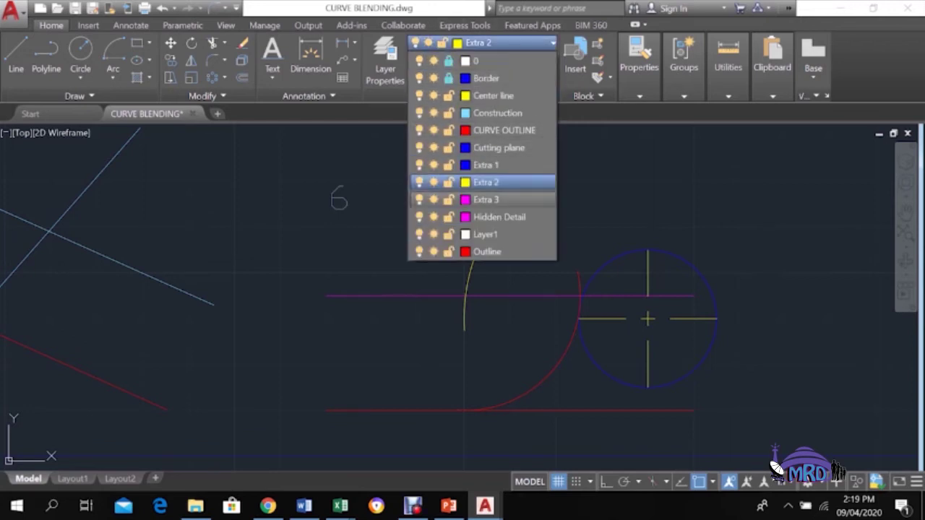
pyautogui.click(419, 182)
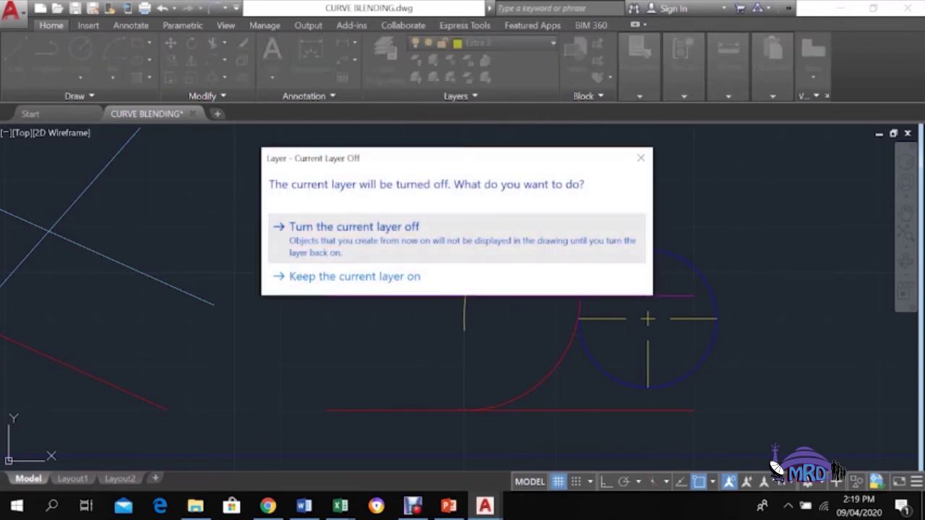
pyautogui.click(417, 229)
pyautogui.click(481, 43)
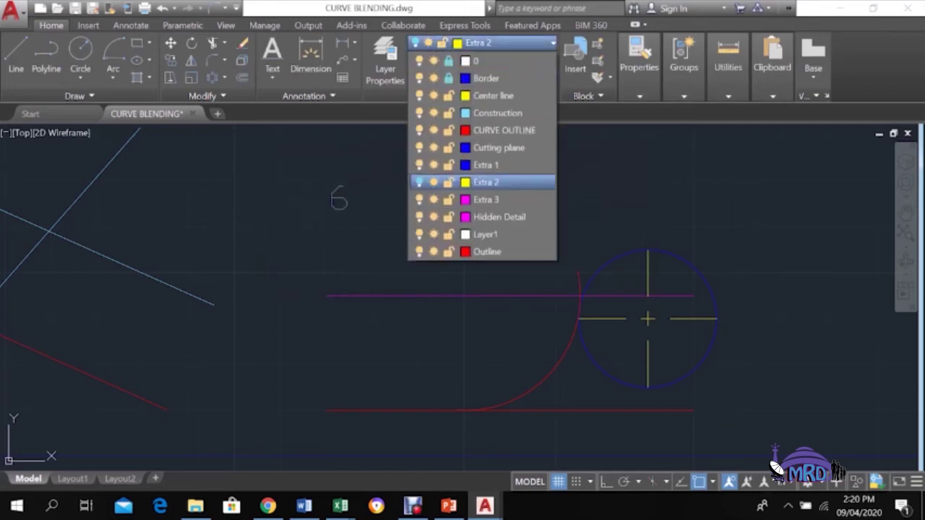
pyautogui.click(420, 130)
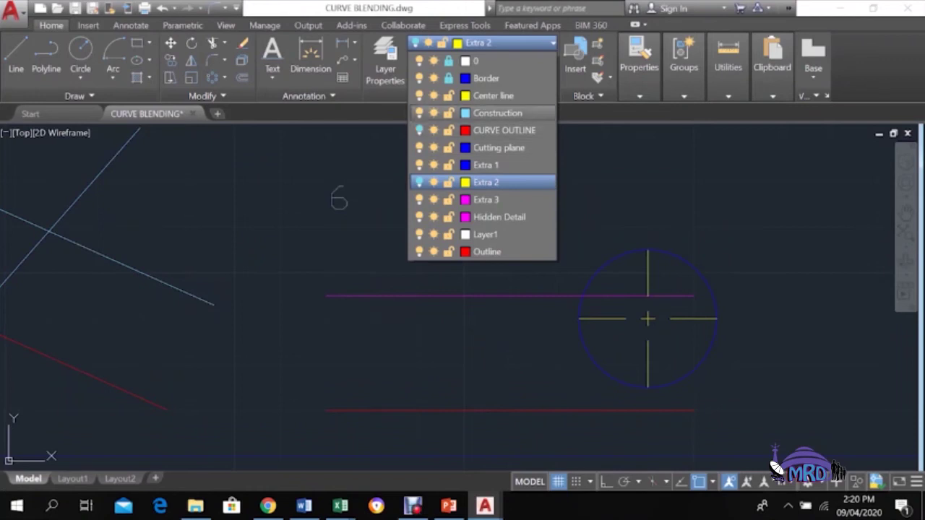
pyautogui.click(419, 199)
pyautogui.click(436, 294)
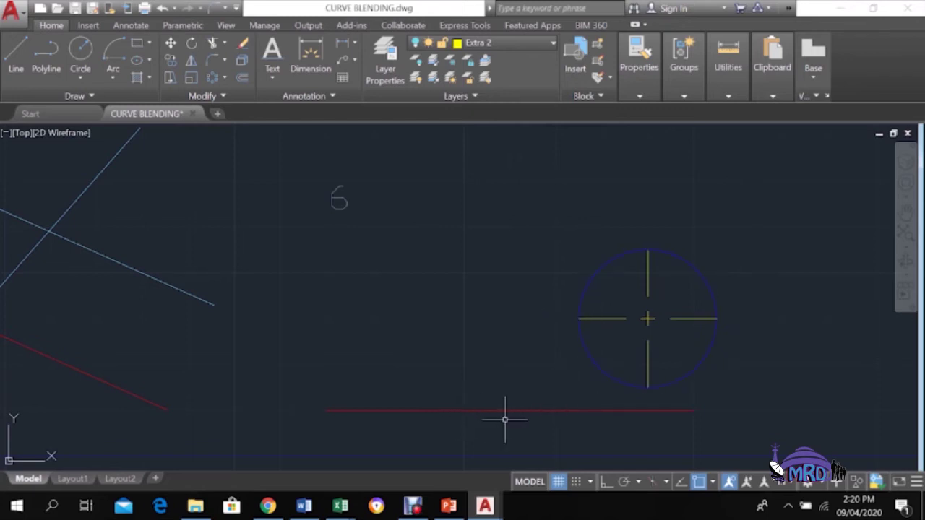
pyautogui.moveTo(522, 409)
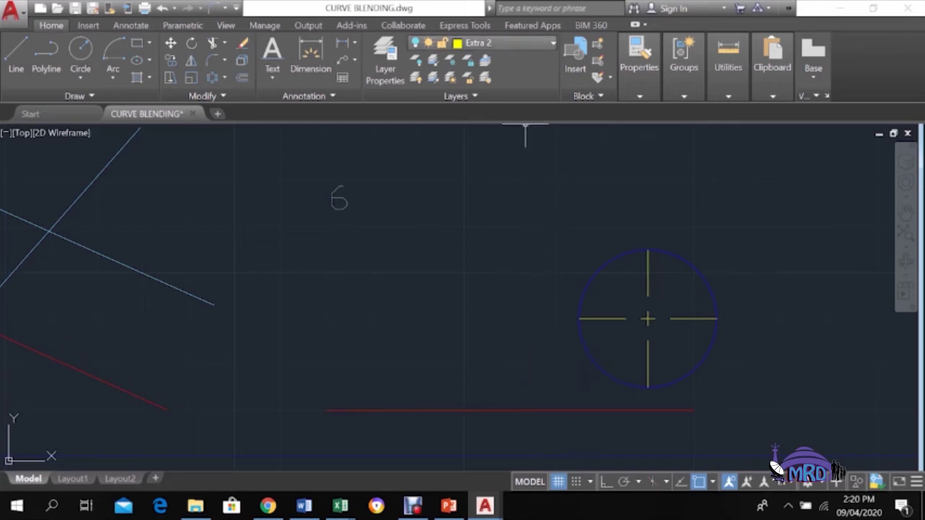
# Step: Turn the Extra 3, Extra 2 and CURVE OUTLINE layers back on, one at a time
pyautogui.click(506, 43)
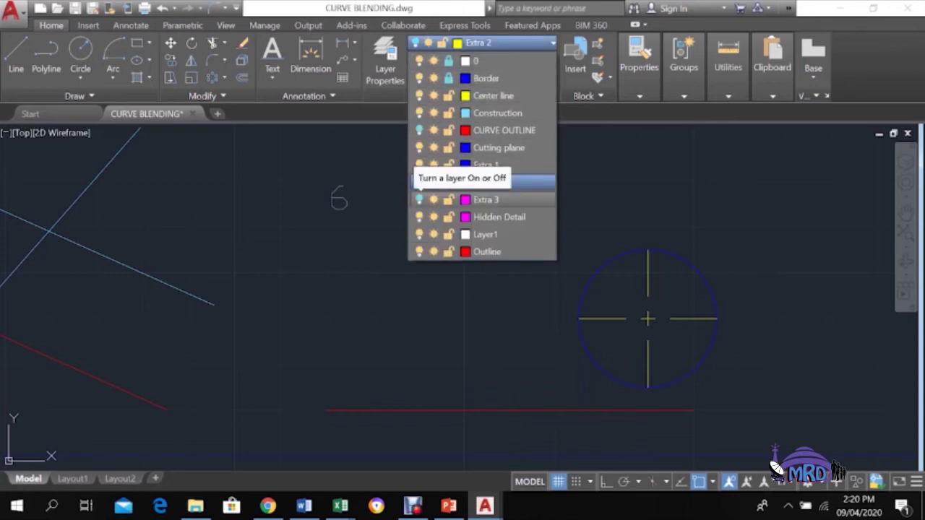
pyautogui.click(419, 199)
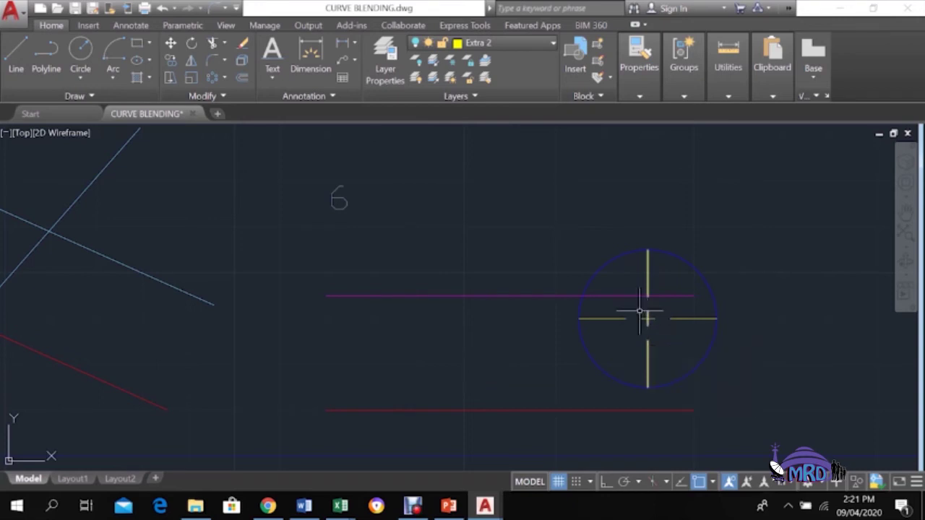
pyautogui.click(506, 43)
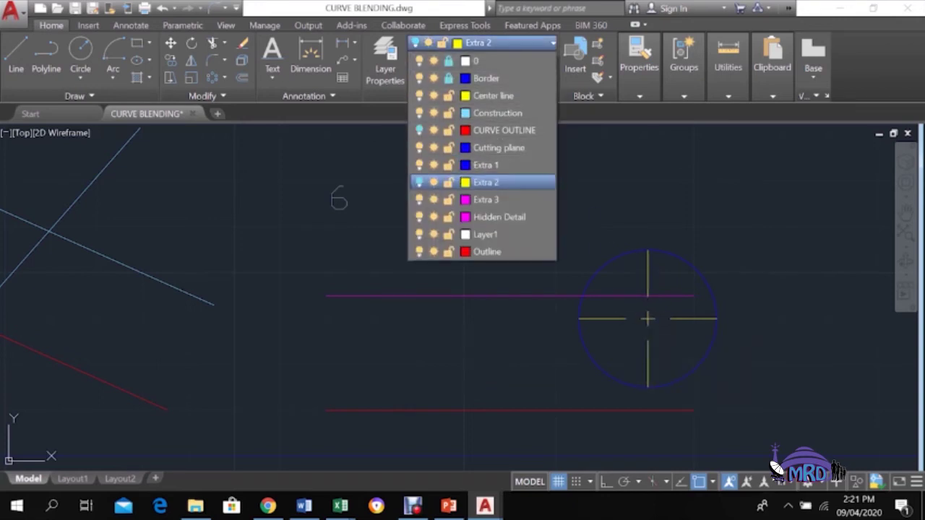
pyautogui.click(419, 182)
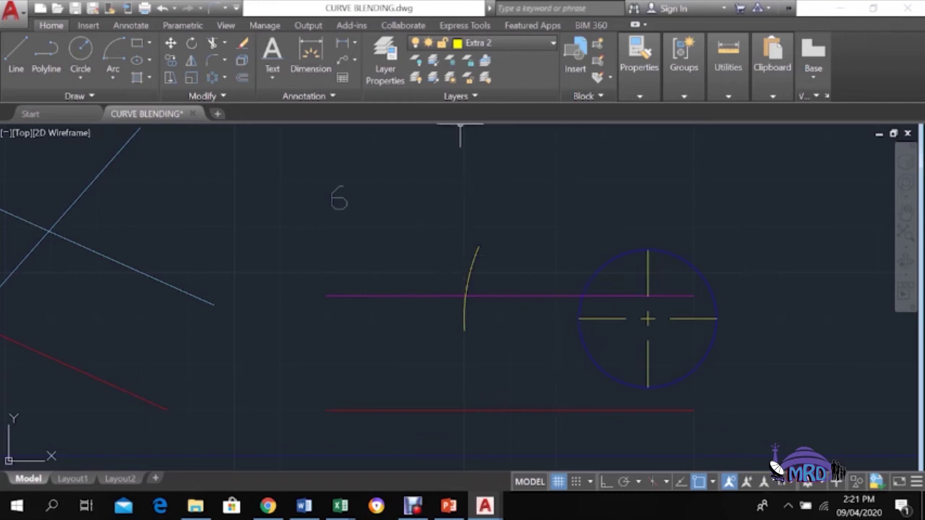
pyautogui.click(506, 43)
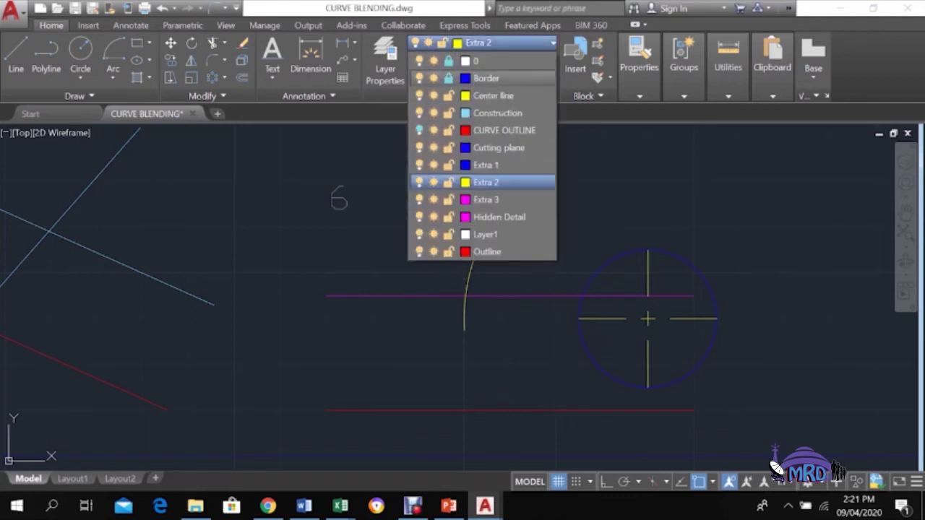
pyautogui.click(419, 130)
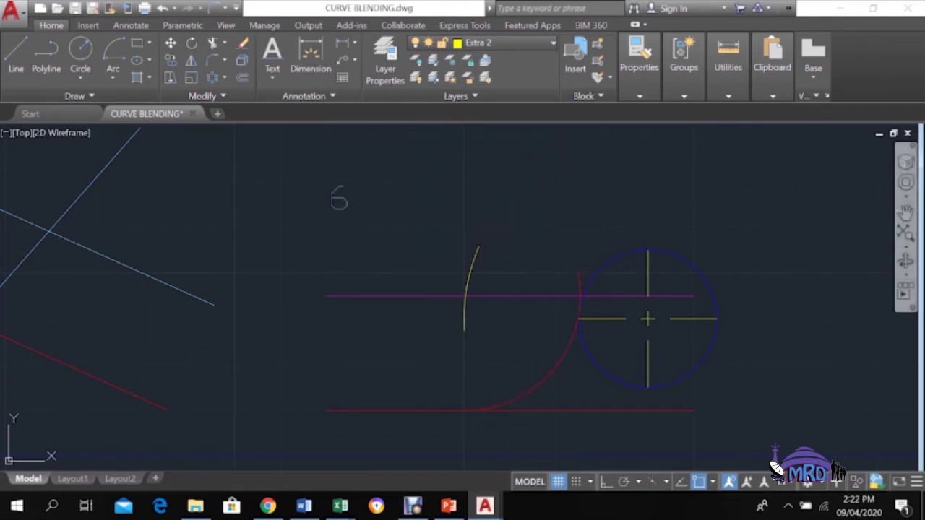
# Step: Pan the view up past example 6 to bring example 7's circle and arcs into sight
pyautogui.click(907, 212)
pyautogui.moveTo(799, 330)
pyautogui.mouseDown()
pyautogui.moveTo(795, 320)
pyautogui.moveTo(498, 315)
pyautogui.moveTo(427, 297)
pyautogui.mouseUp()
pyautogui.moveTo(807, 281); pyautogui.dragTo(532, 388)
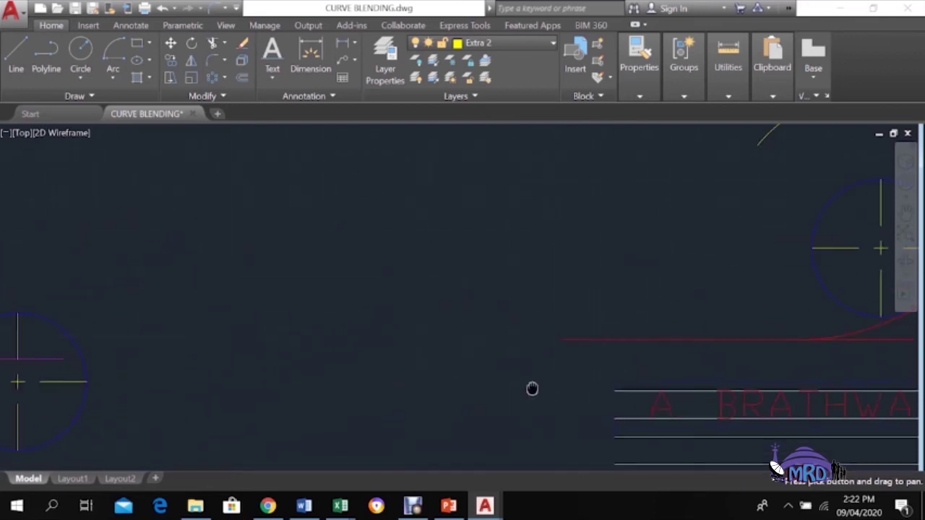
pyautogui.moveTo(647, 216)
pyautogui.mouseDown()
pyautogui.moveTo(619, 263)
pyautogui.moveTo(568, 304)
pyautogui.moveTo(548, 304)
pyautogui.mouseUp()
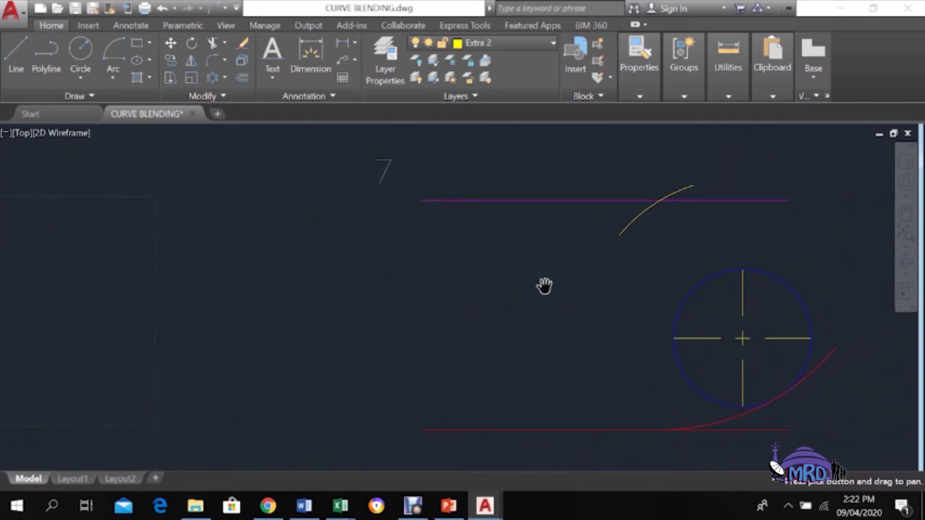
pyautogui.press('Escape')
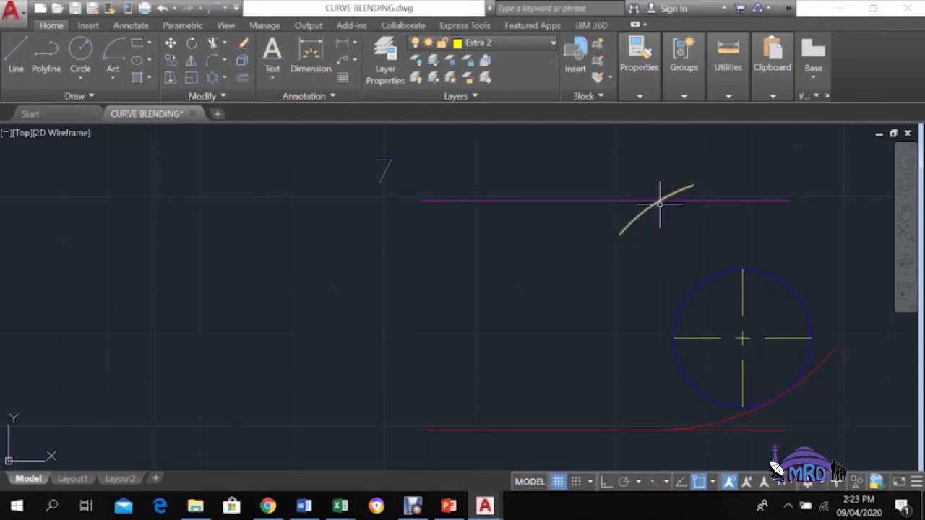
pyautogui.moveTo(659, 202)
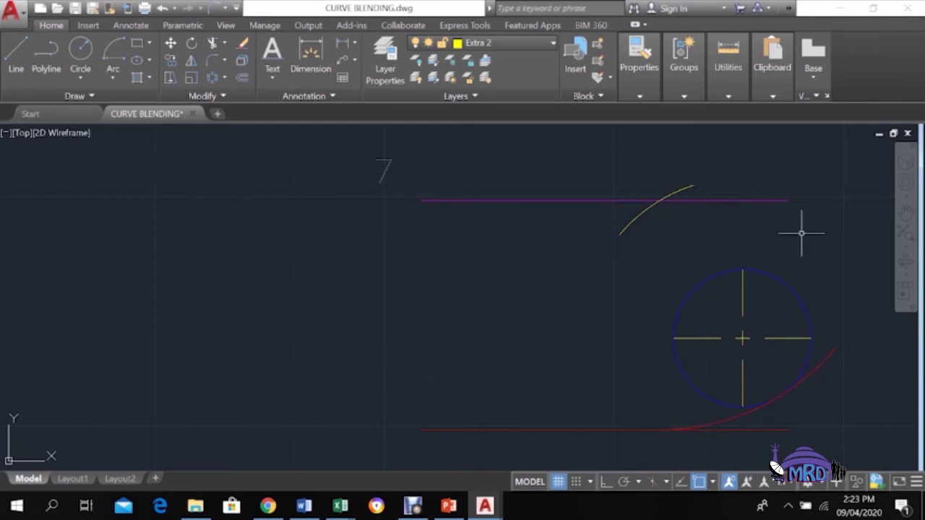
pyautogui.click(905, 212)
# Step: Pan down and zoom out until example 8 sits centred among examples 1, 2, 4 and 5
pyautogui.moveTo(733, 174); pyautogui.dragTo(698, 374)
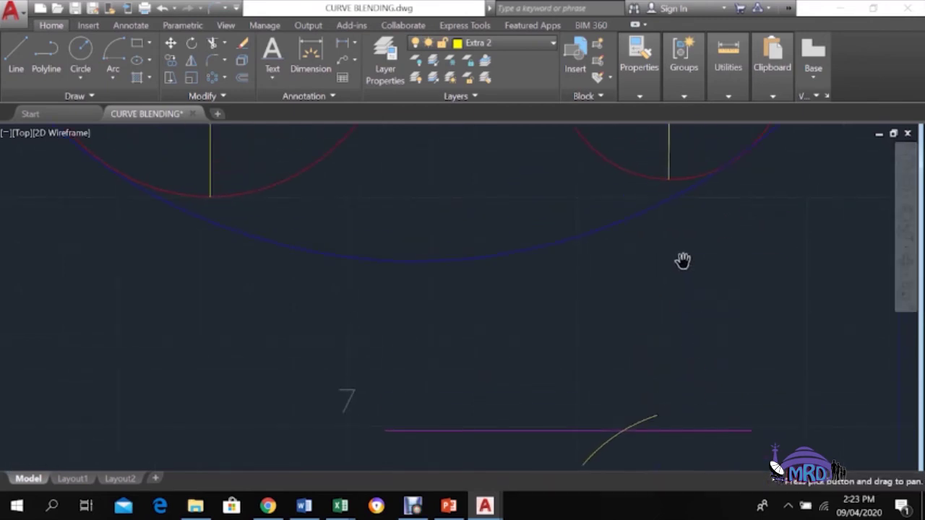
pyautogui.scroll(-2, 690, 282)
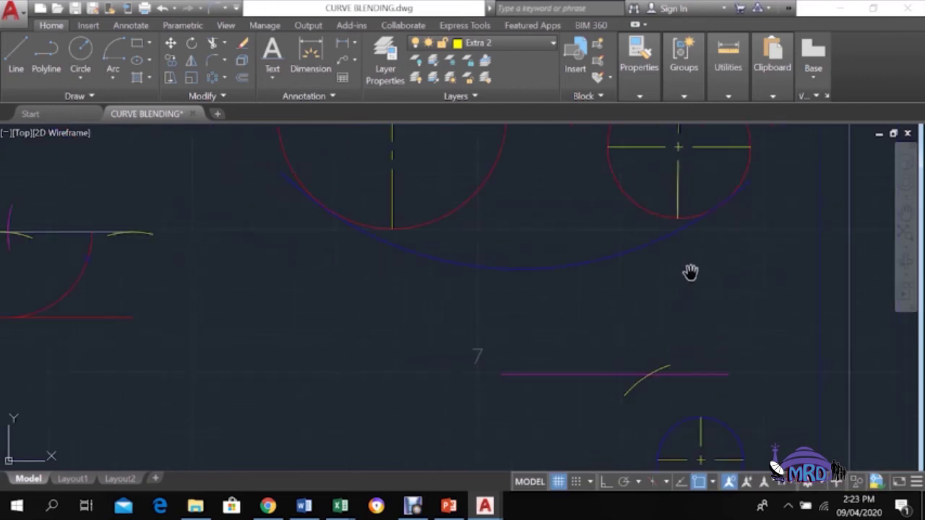
pyautogui.moveTo(691, 284); pyautogui.dragTo(682, 448)
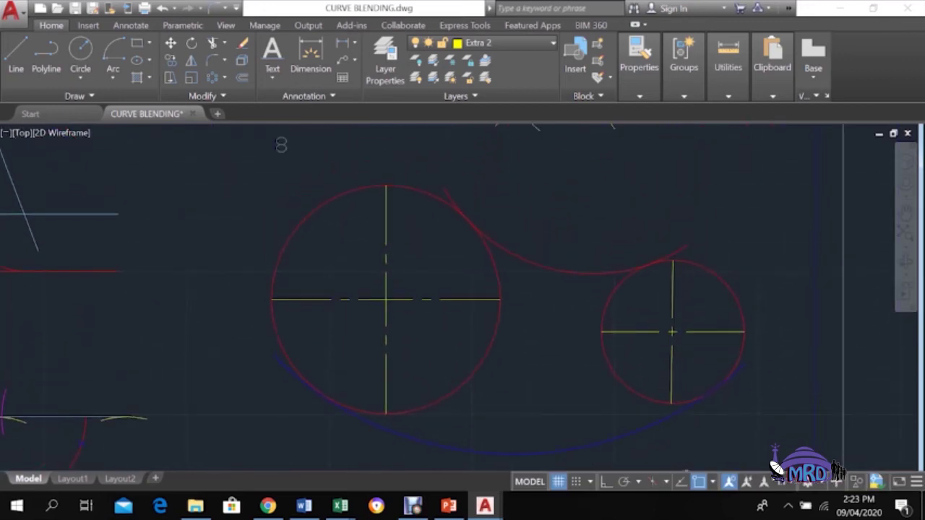
pyautogui.scroll(-2, 679, 441)
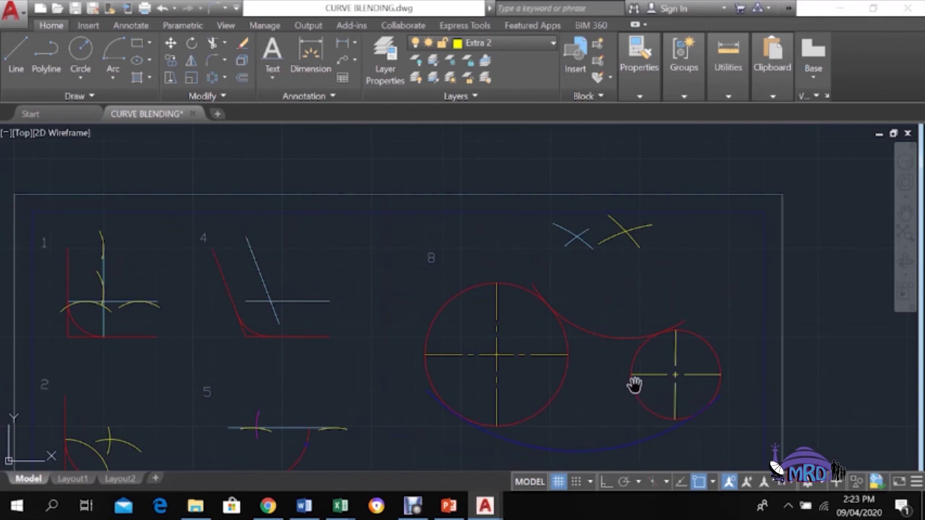
pyautogui.scroll(-1, 634, 384)
pyautogui.moveTo(596, 376); pyautogui.dragTo(602, 354)
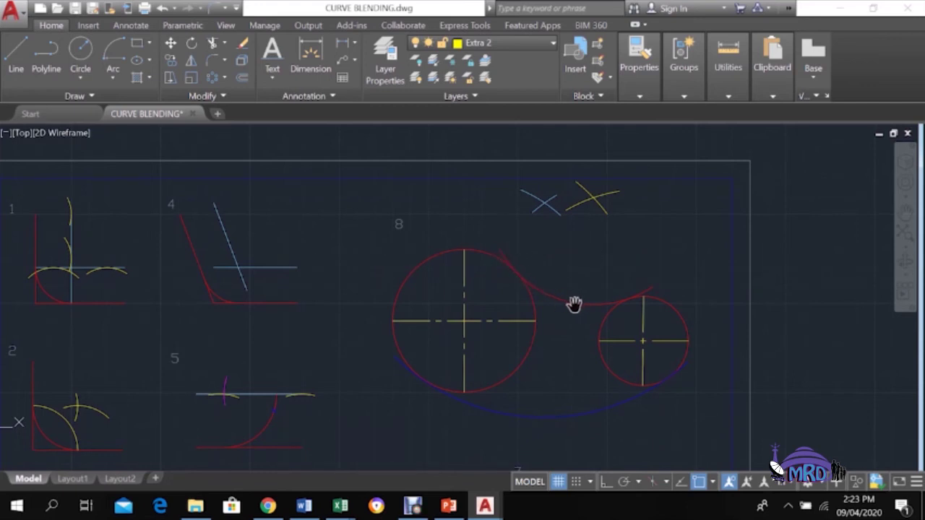
pyautogui.press('Escape')
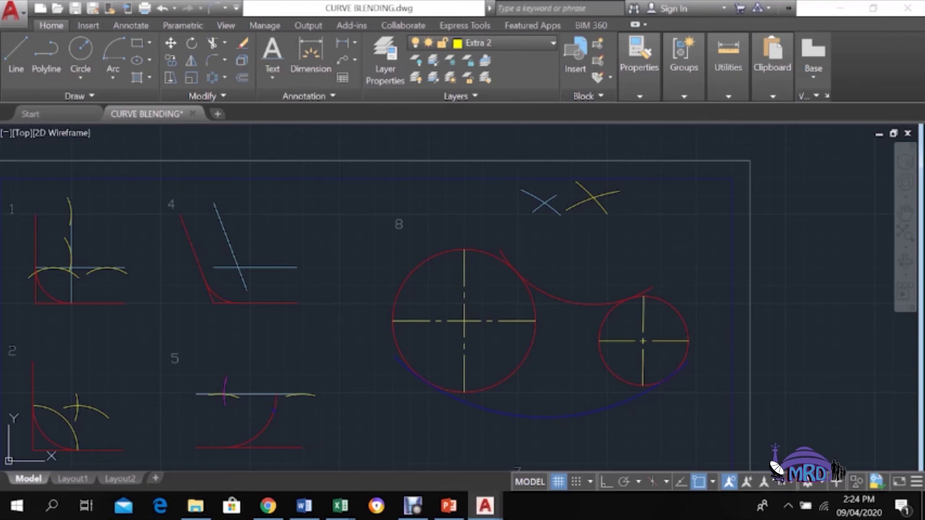
# Step: Turn off the CURVE OUTLINE, Cutting plane and Construction layers in the Layers list
pyautogui.click(481, 43)
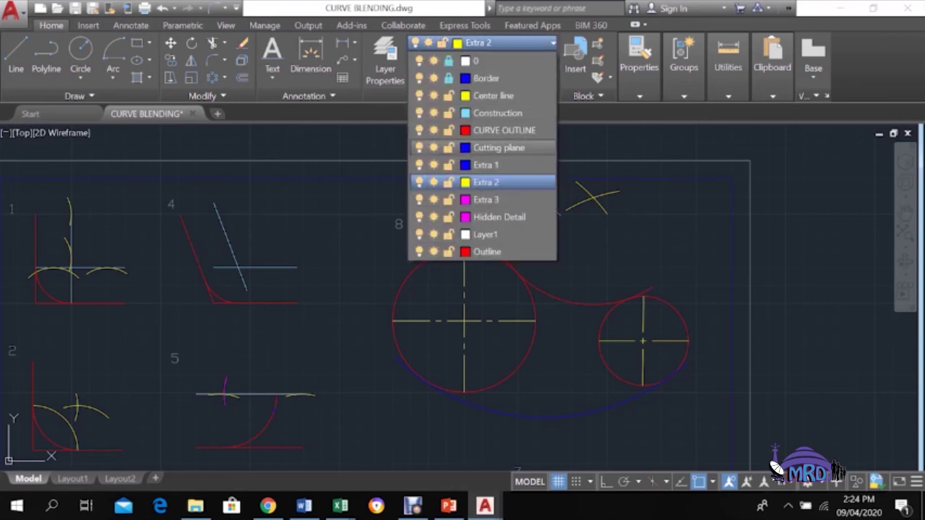
pyautogui.click(419, 130)
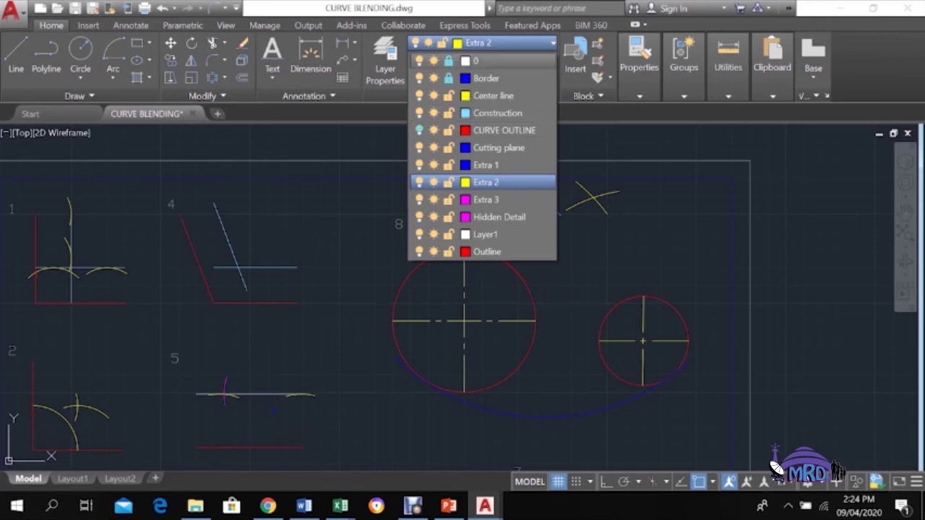
pyautogui.click(419, 147)
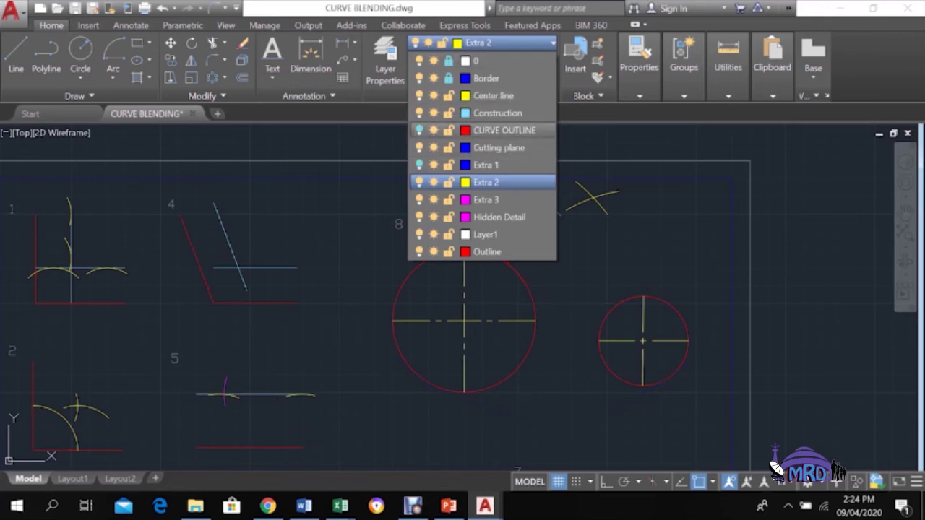
pyautogui.click(419, 113)
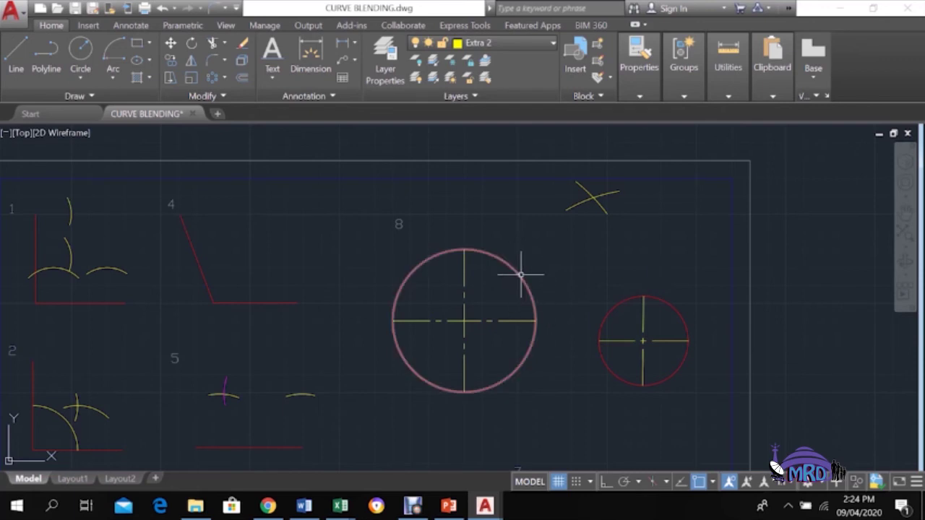
pyautogui.moveTo(520, 273)
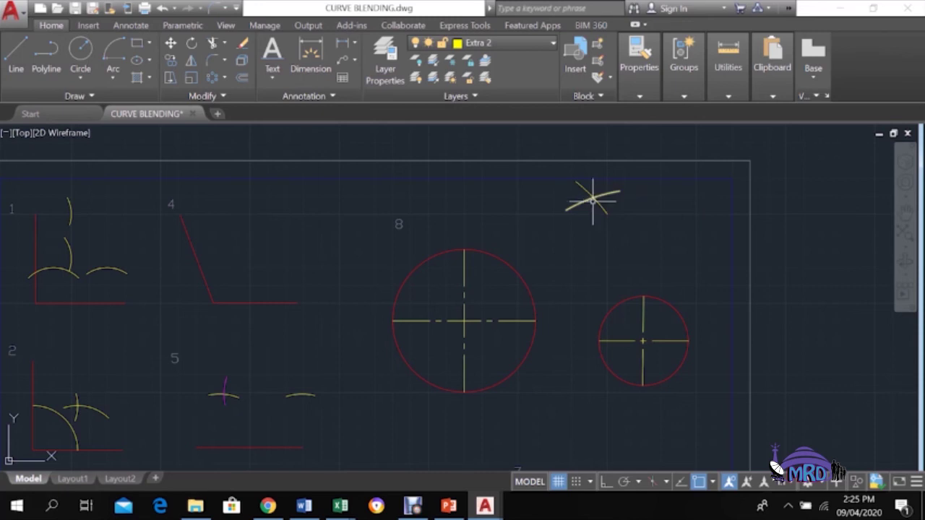
pyautogui.moveTo(592, 196)
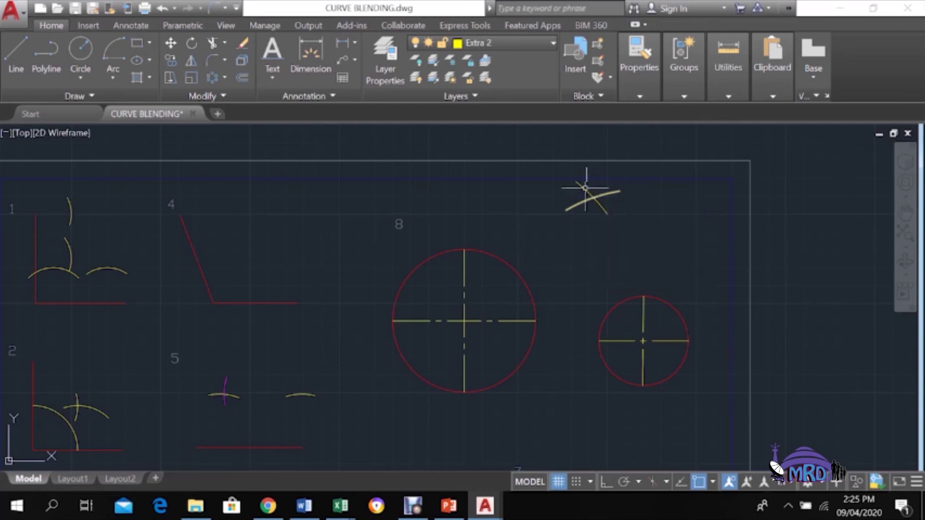
pyautogui.click(506, 43)
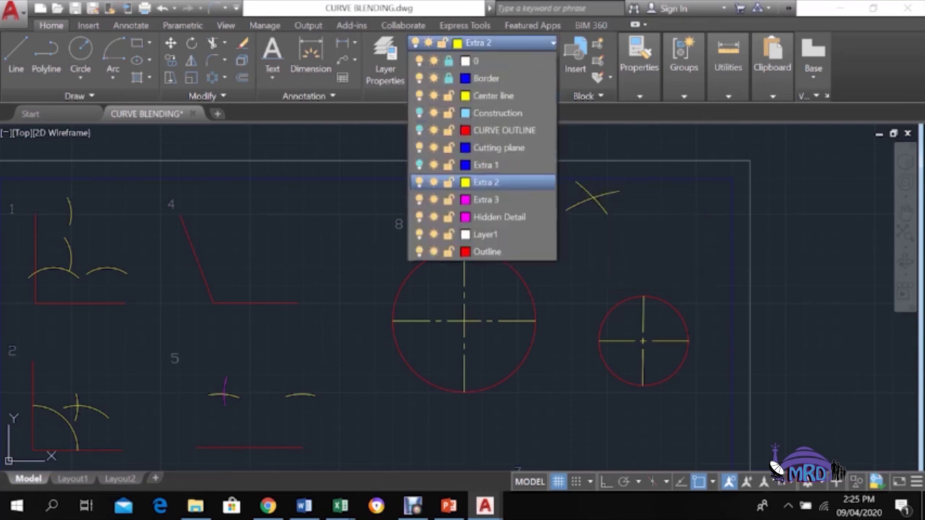
pyautogui.click(419, 130)
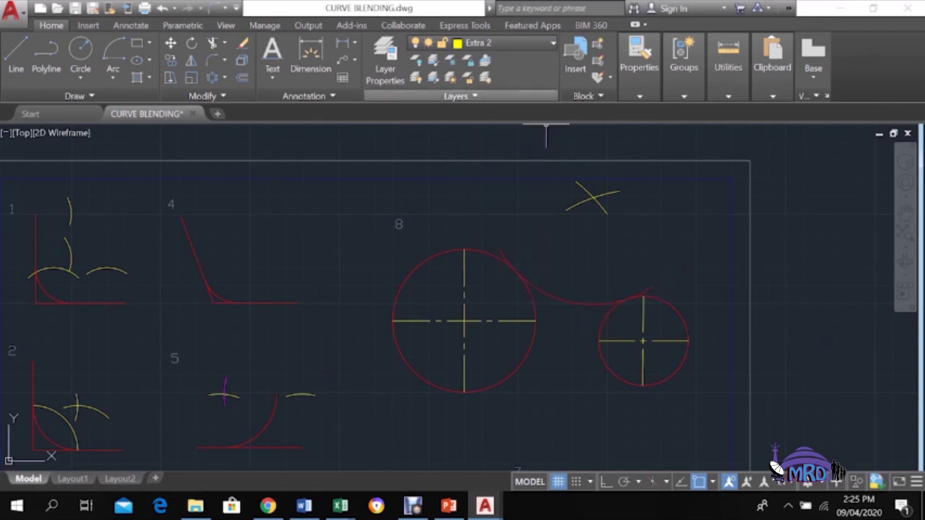
pyautogui.click(481, 43)
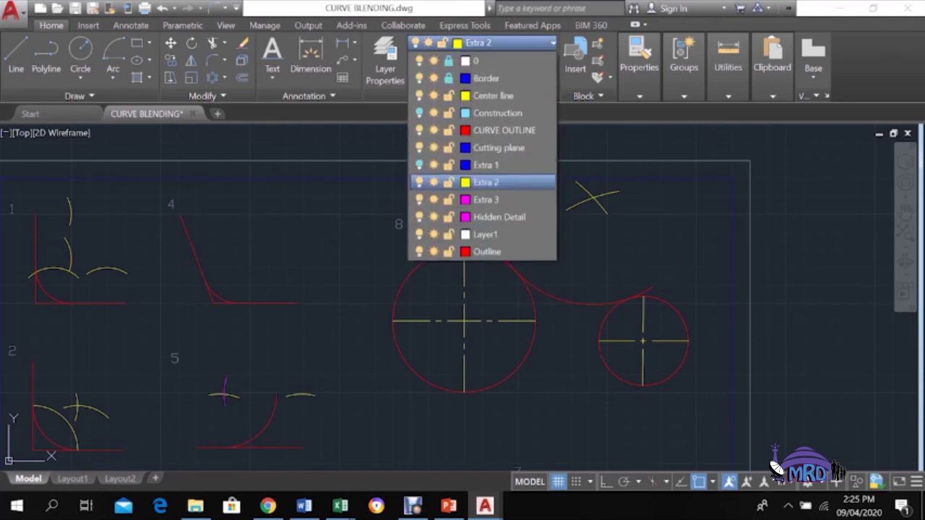
pyautogui.click(420, 131)
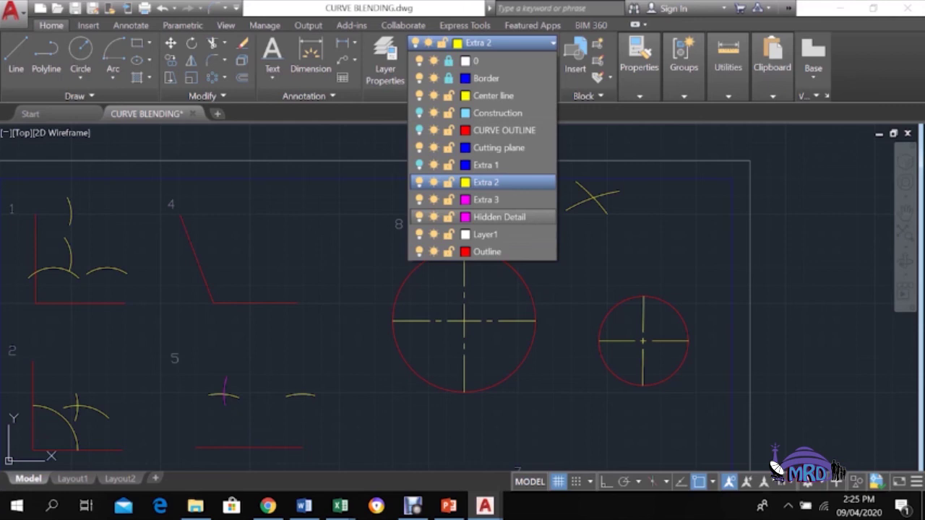
pyautogui.click(413, 364)
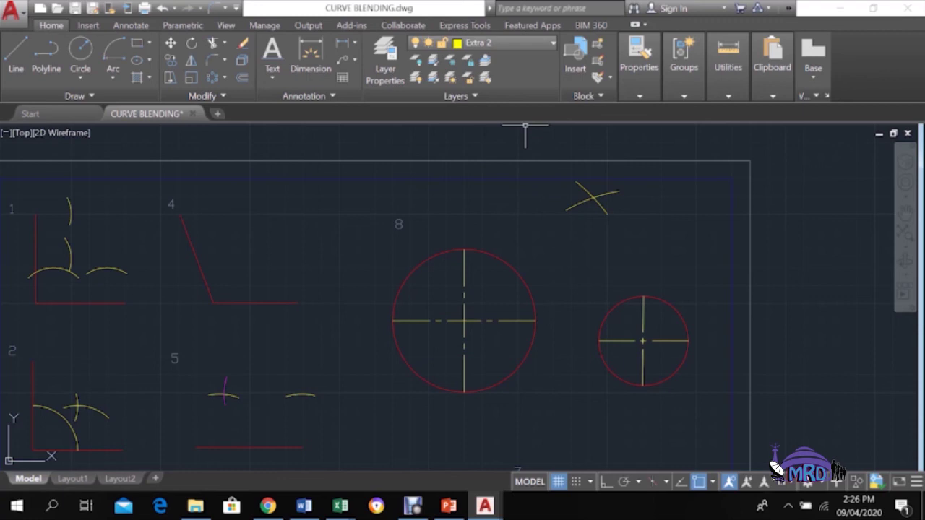
# Step: Turn the Construction, Cutting plane and CURVE OUTLINE layers back on in the Layers list
pyautogui.click(520, 42)
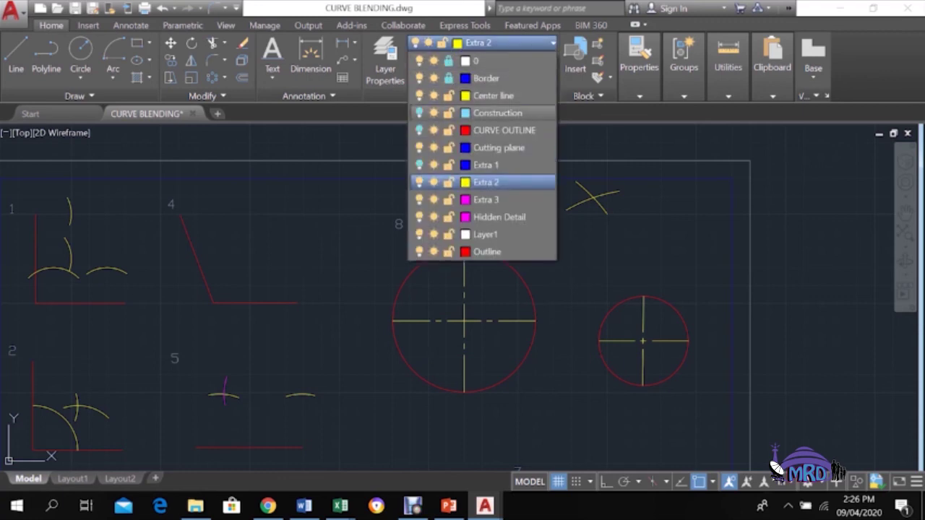
pyautogui.click(419, 113)
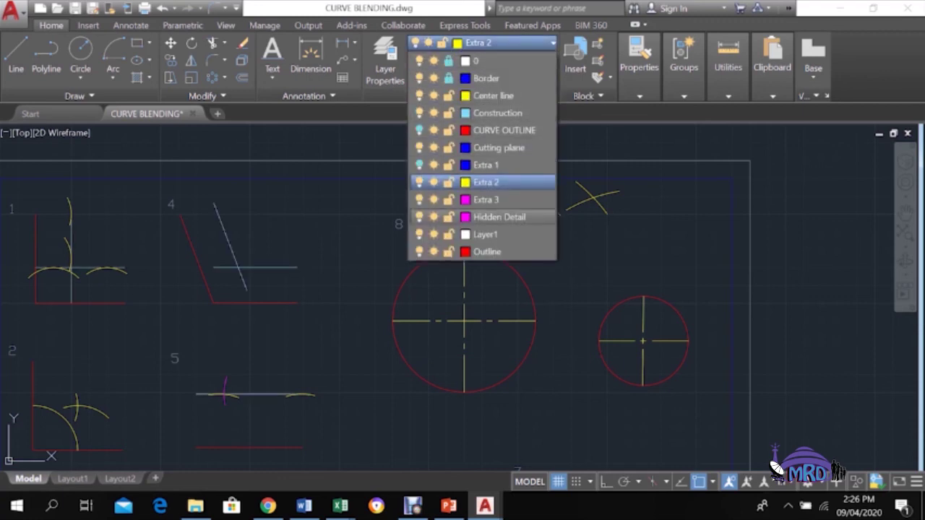
pyautogui.click(642, 239)
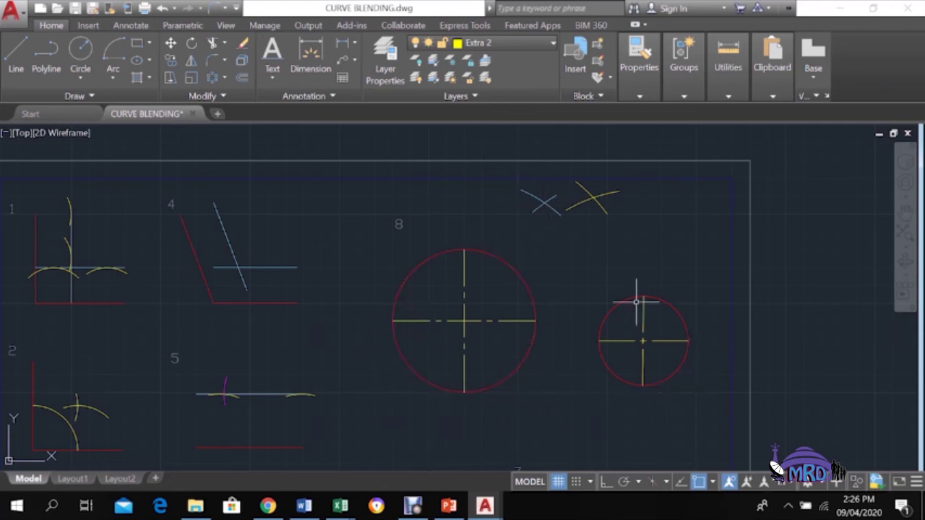
pyautogui.click(492, 42)
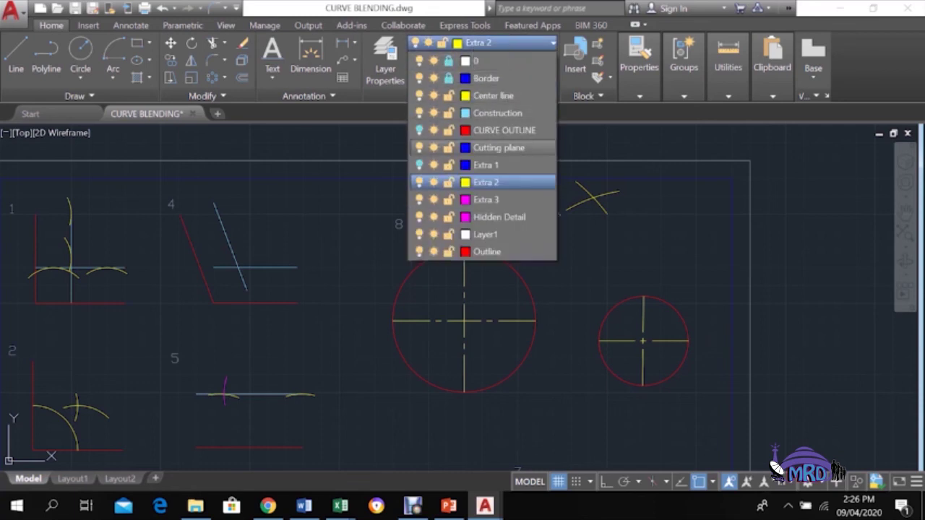
pyautogui.click(419, 130)
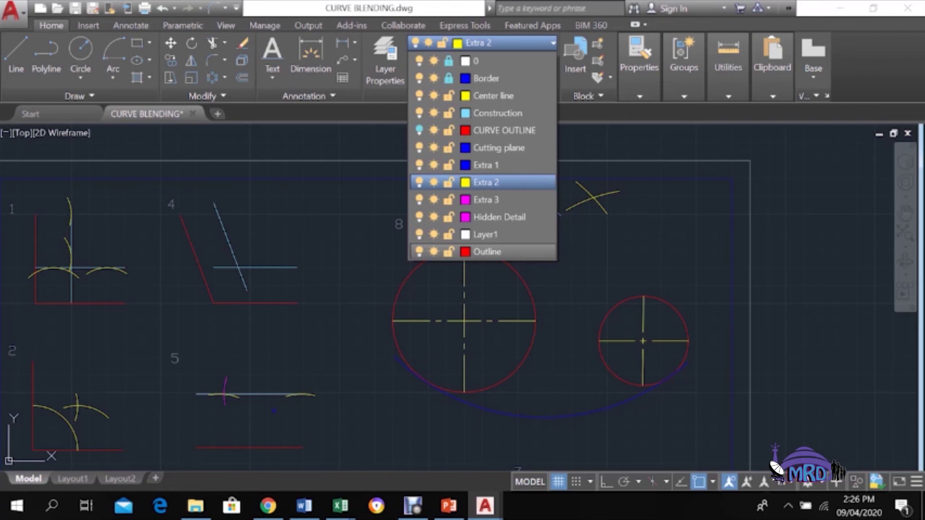
pyautogui.click(541, 234)
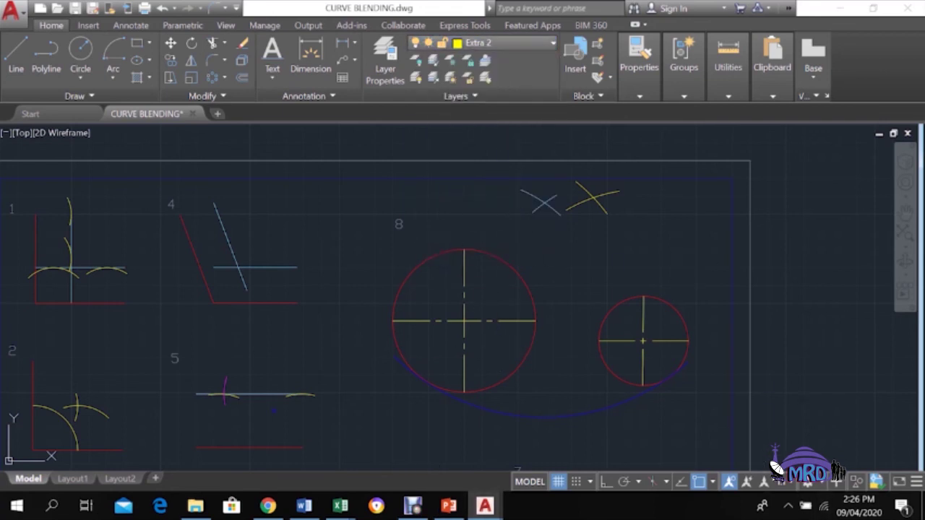
pyautogui.click(498, 43)
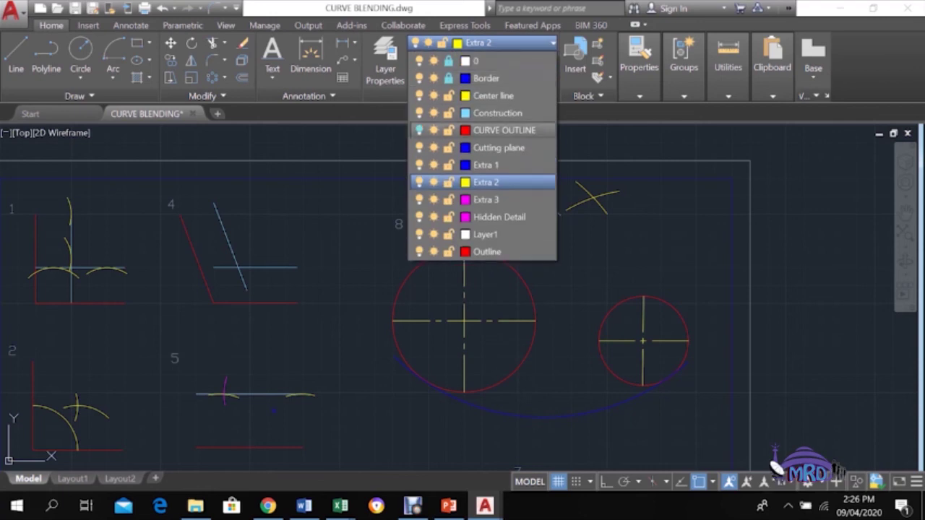
pyautogui.click(420, 130)
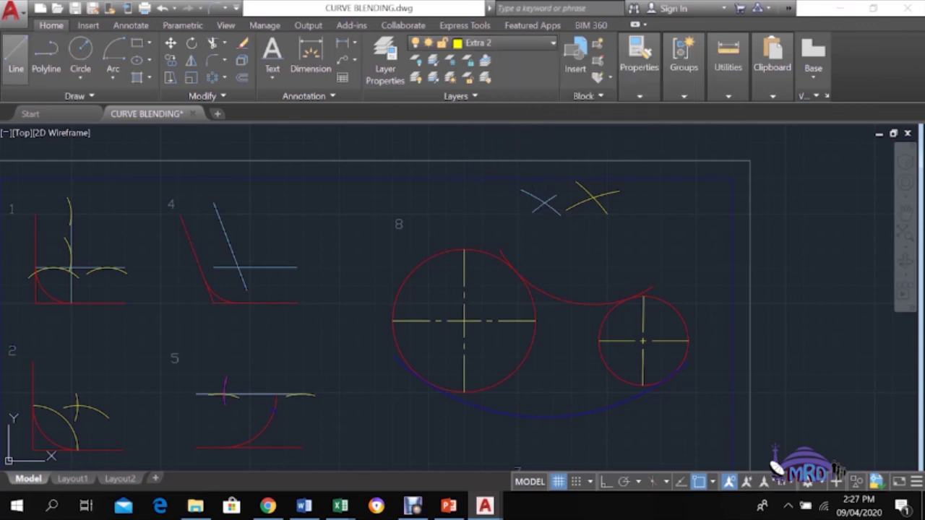
# Step: Draw a line from the blue arc intersection to the large circle's centre
pyautogui.click(16, 52)
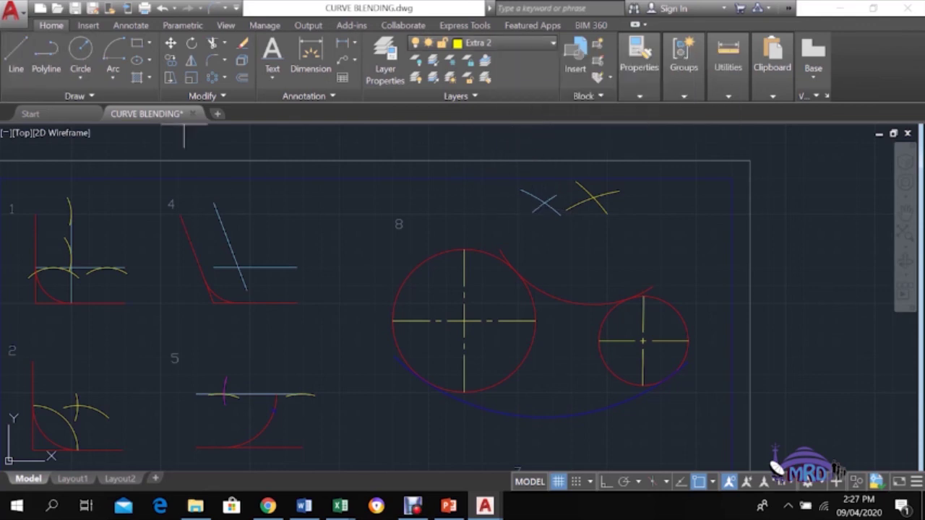
pyautogui.click(545, 204)
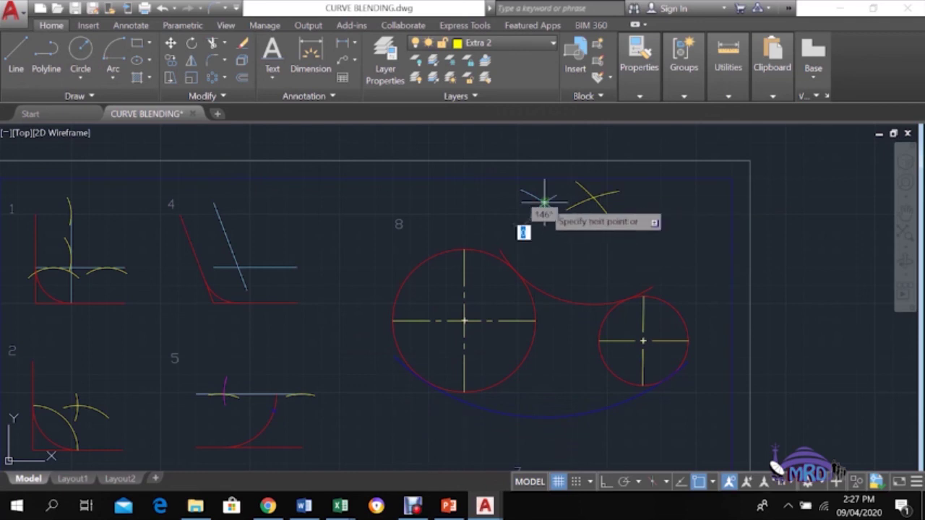
pyautogui.click(424, 377)
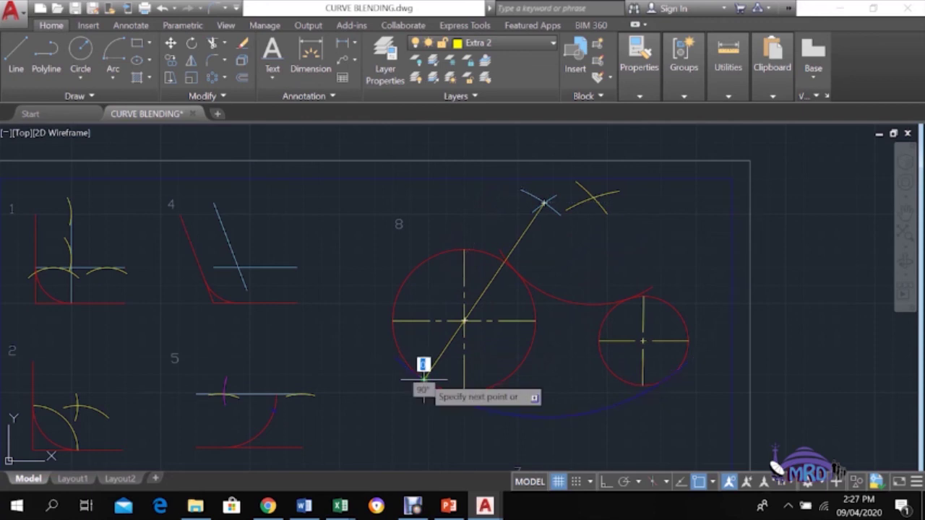
pyautogui.press('Return')
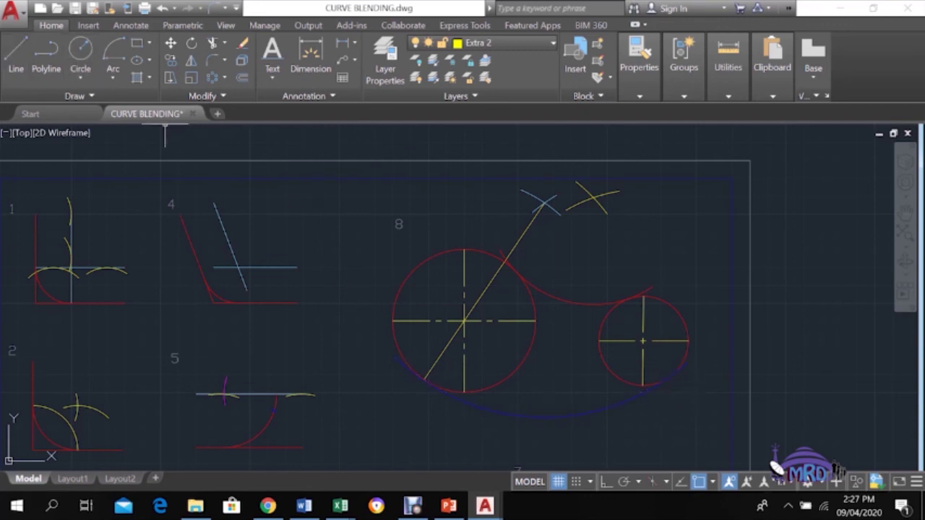
# Step: Draw a second line from the yellow arcs' intersection to the small circle's centre
pyautogui.press('l')
pyautogui.press('Return')
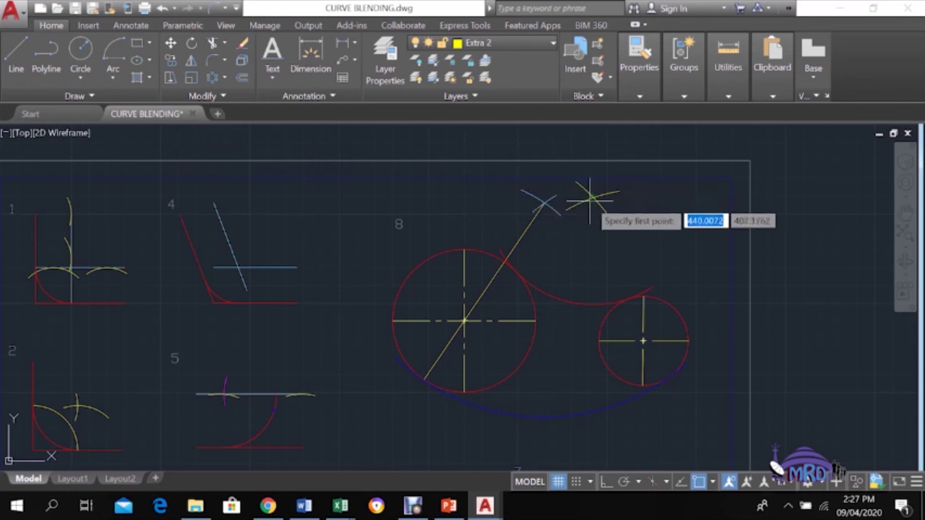
pyautogui.click(592, 195)
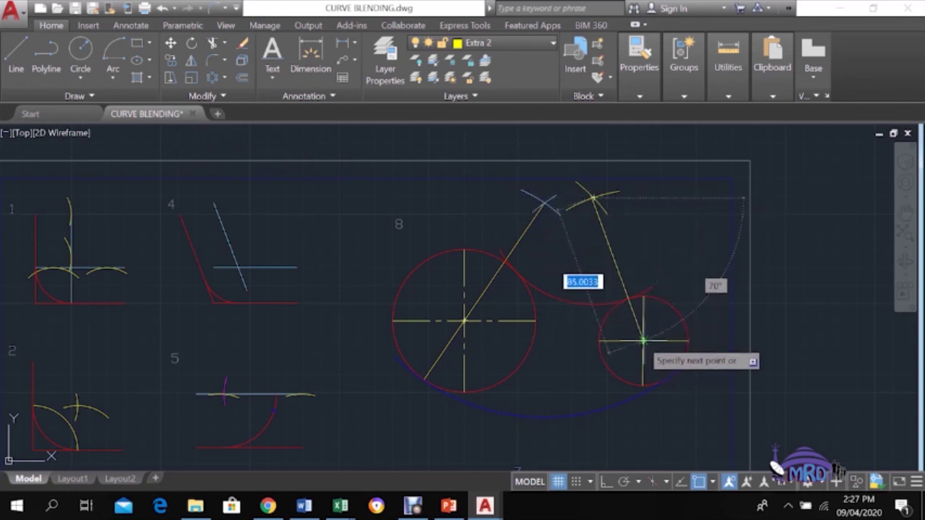
pyautogui.click(641, 340)
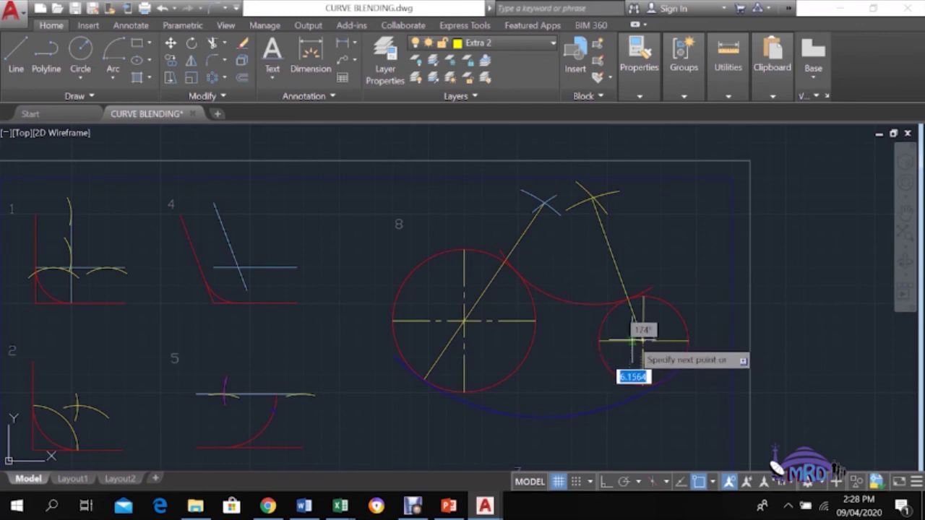
pyautogui.press('Return')
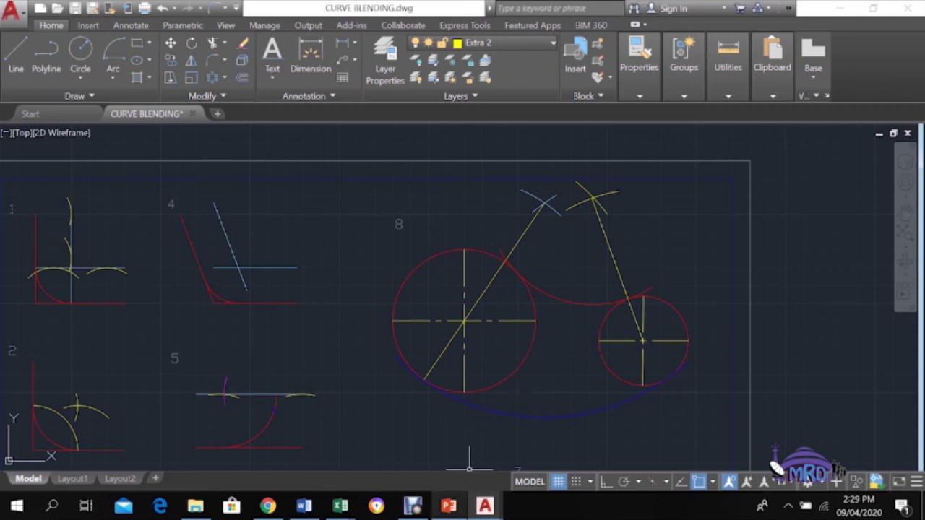
# Step: Bring the Debut screen recorder window to the front from the taskbar
pyautogui.click(412, 506)
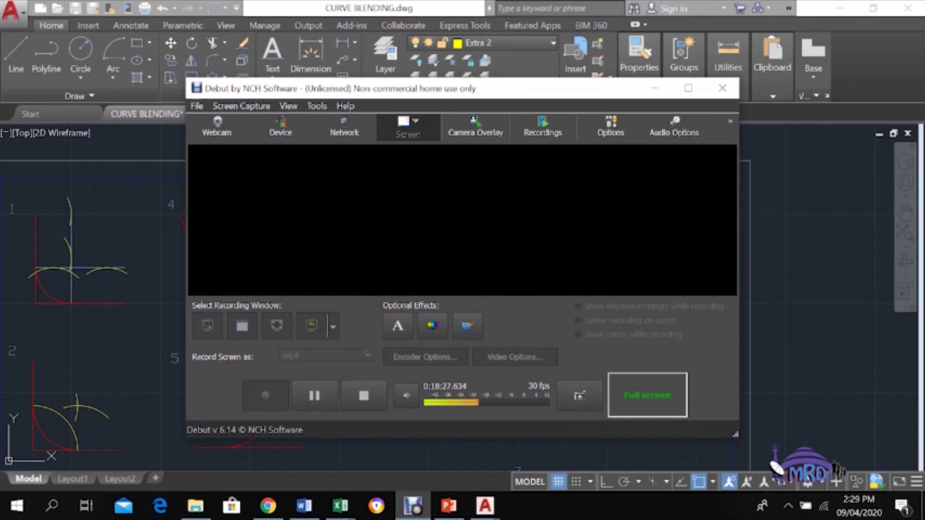